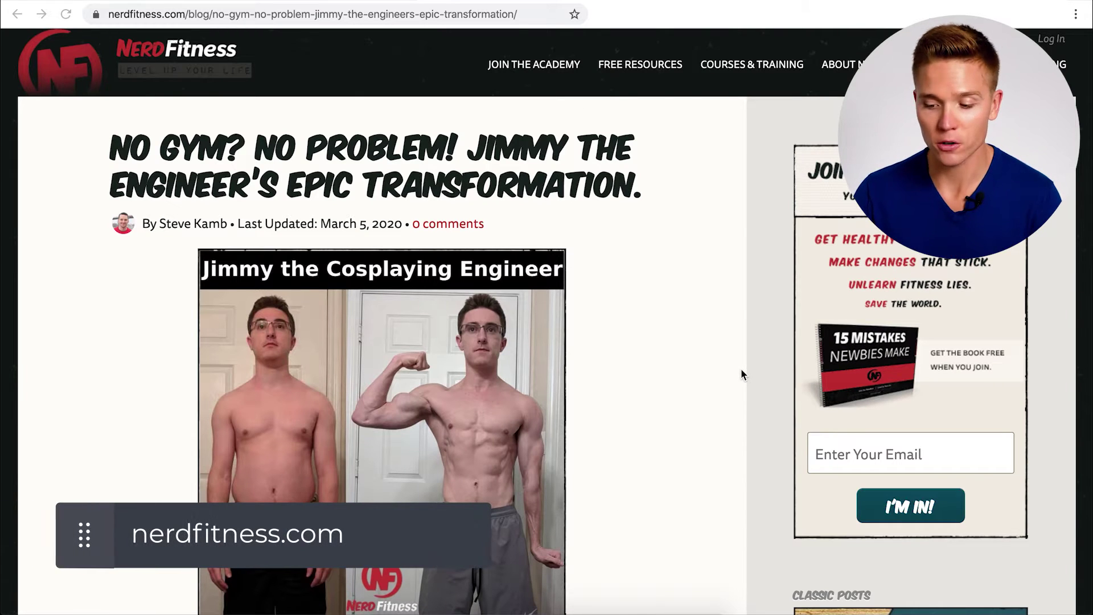
scroll(741, 370, "down", 1)
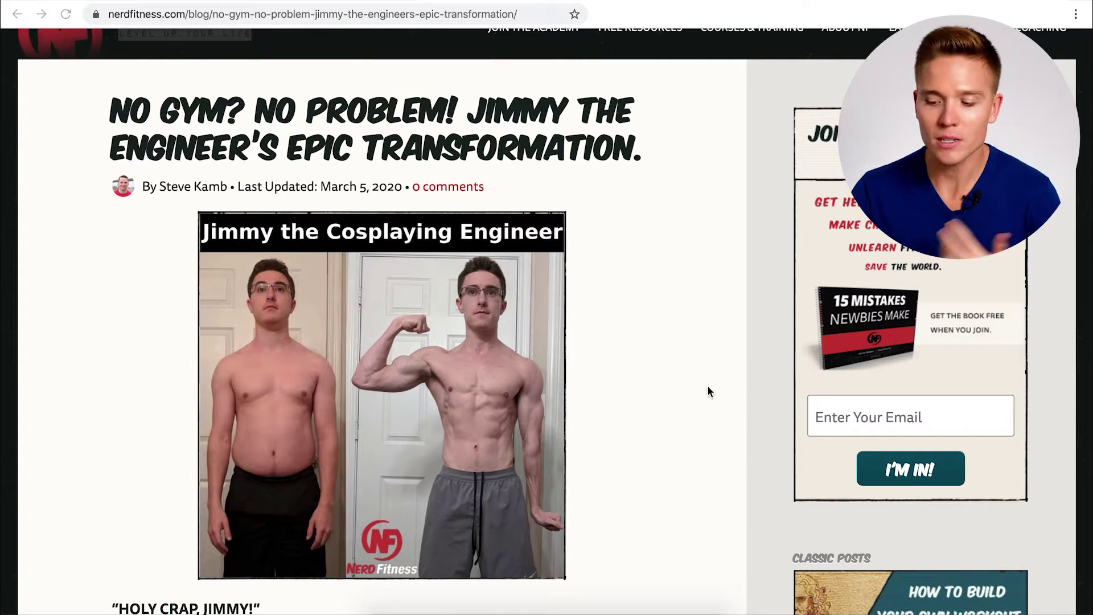
scroll(708, 391, "down", 1)
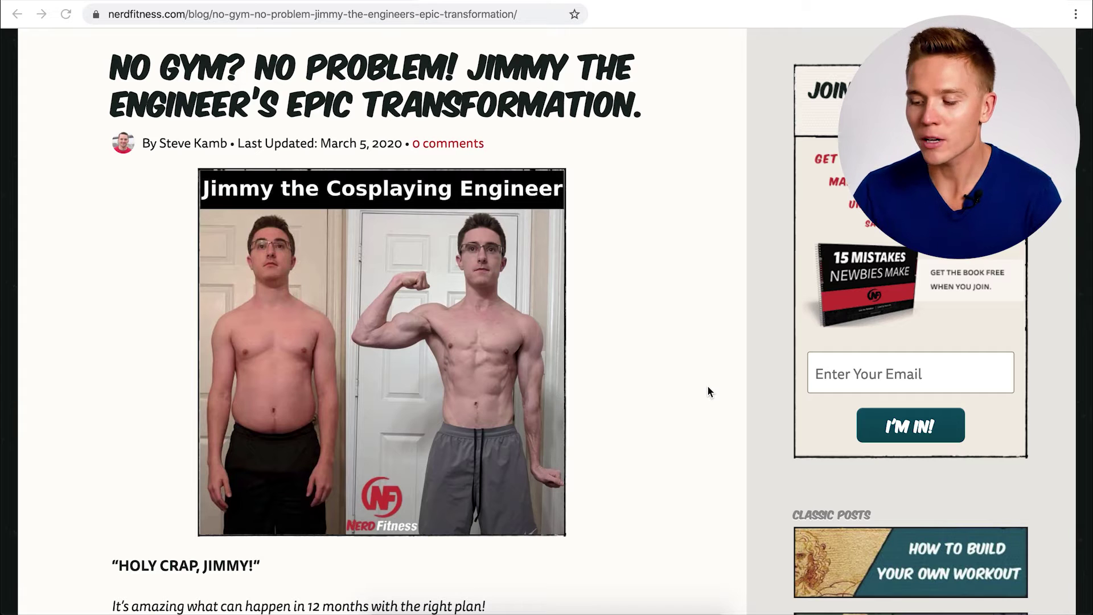
scroll(709, 392, "down", 1)
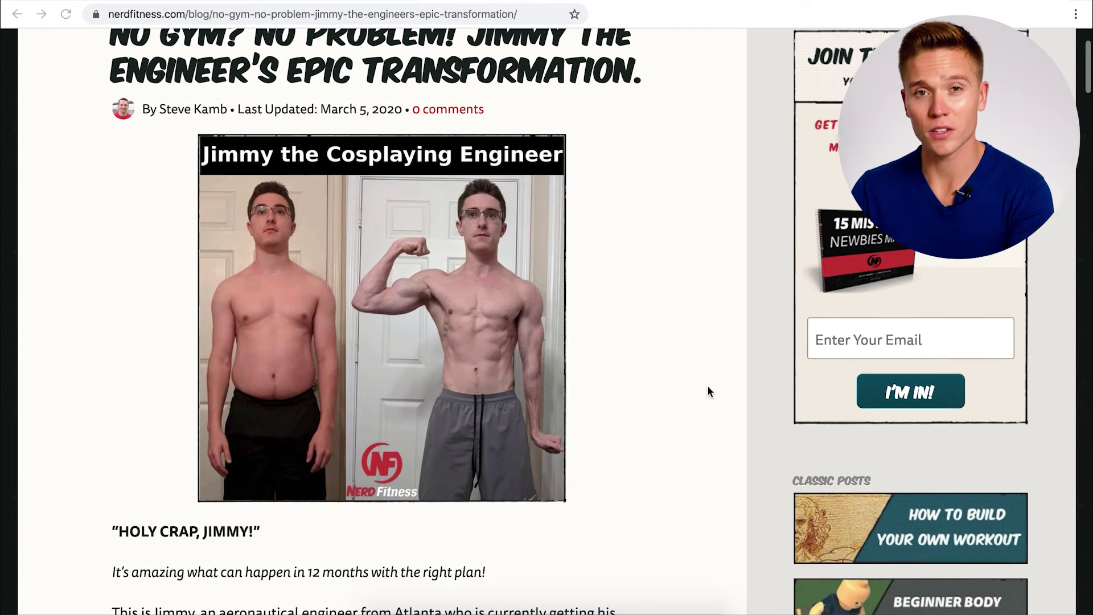
scroll(708, 392, "up", 1)
scroll(708, 392, "up", 1)
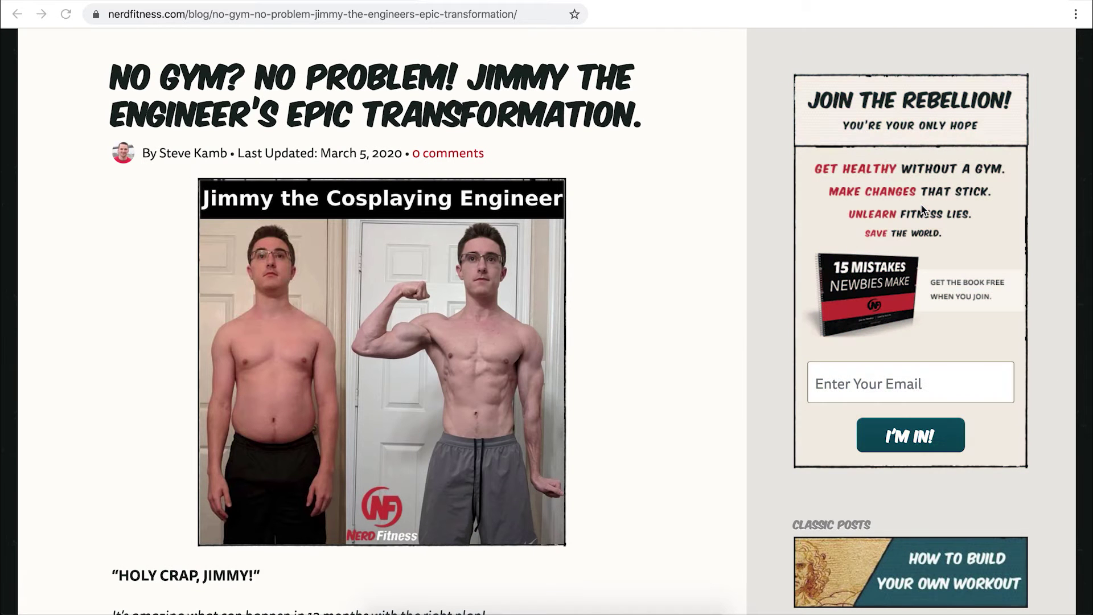
scroll(622, 330, "down", 10)
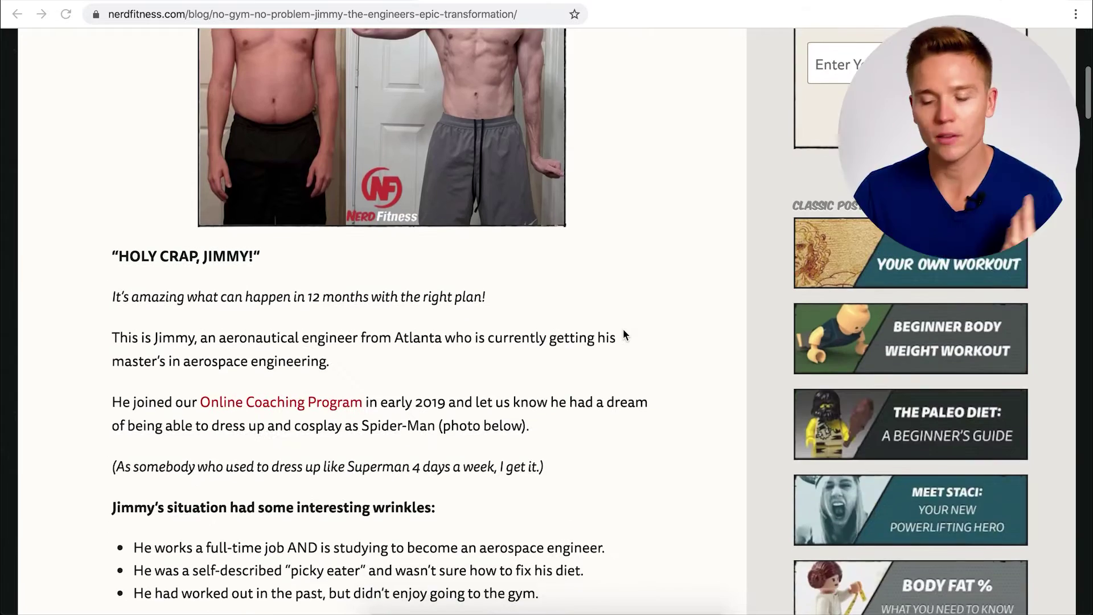
scroll(774, 271, "up", 2)
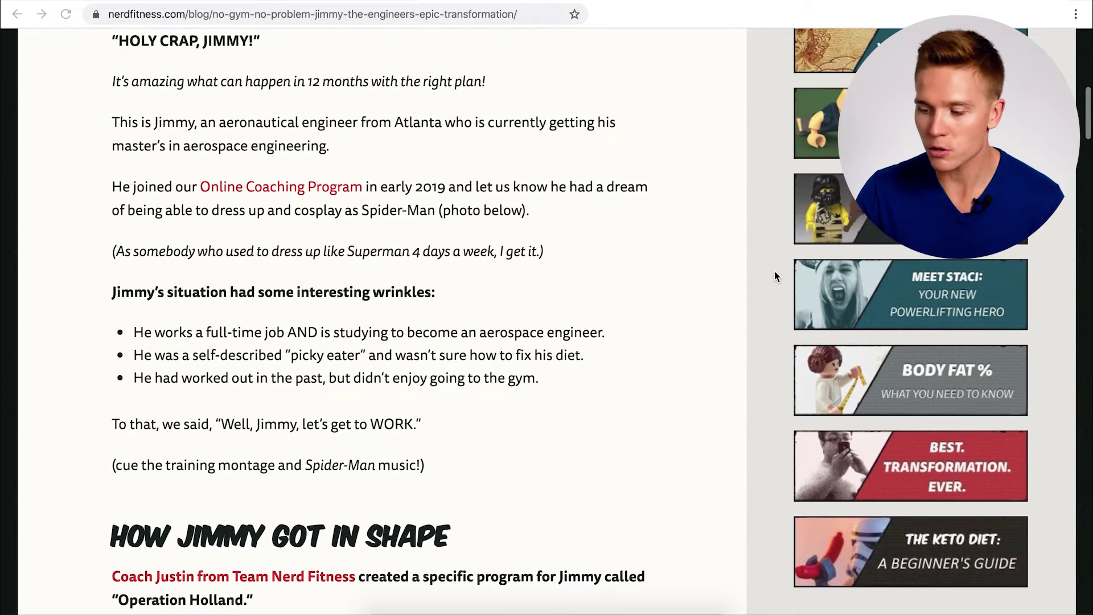
scroll(789, 239, "up", 2)
scroll(790, 241, "up", 1)
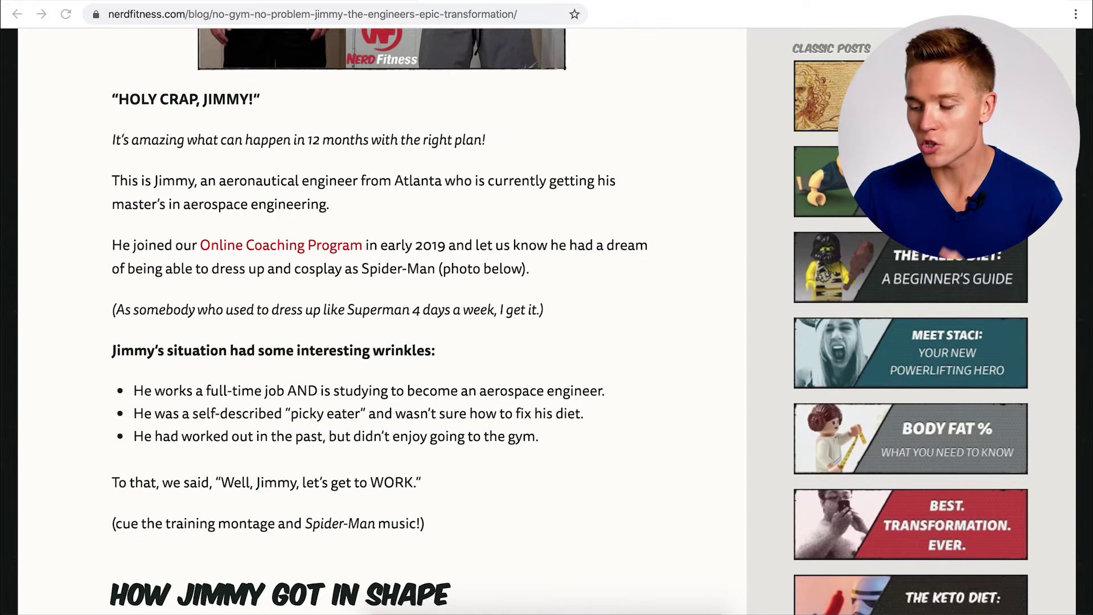
scroll(382, 319, "down", 1)
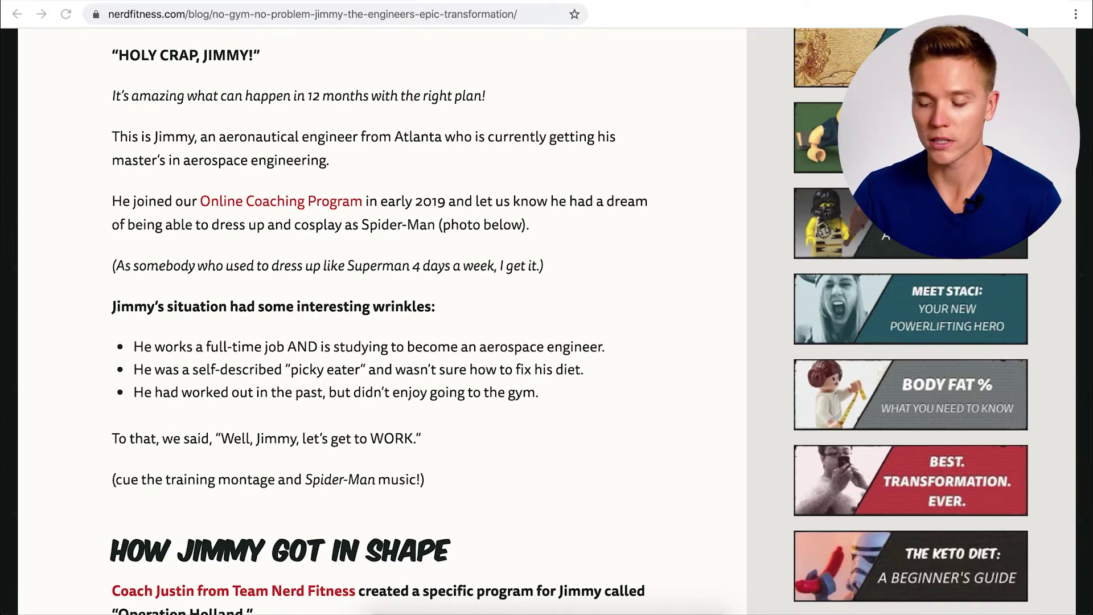
Step: Scroll down the Nerd Fitness article to its starter-kit signup box
scroll(509, 219, "down", 7)
scroll(508, 219, "down", 20)
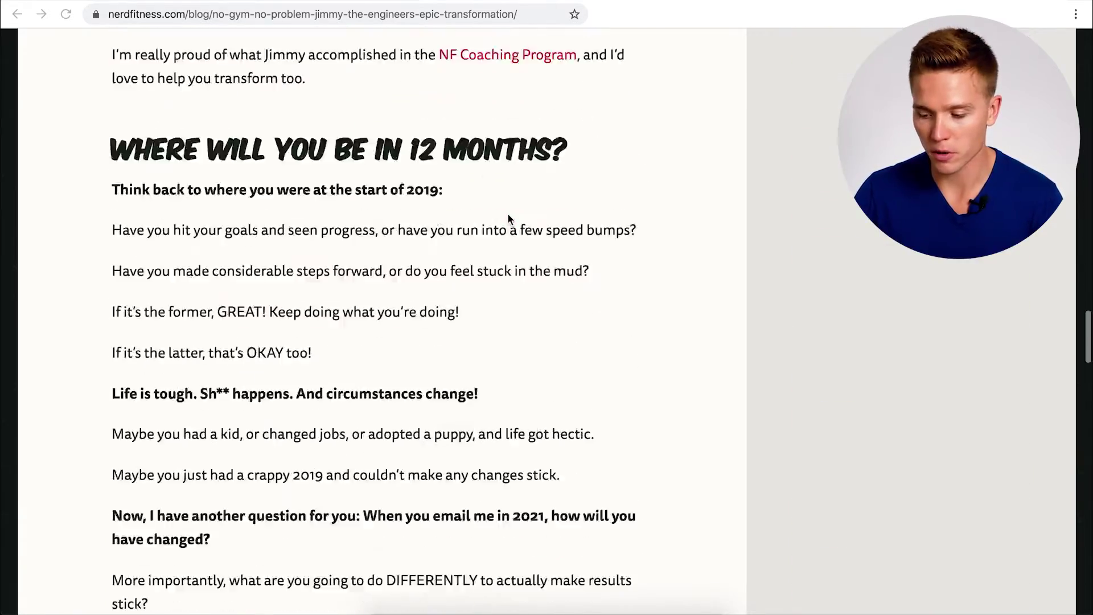
scroll(508, 215, "down", 6)
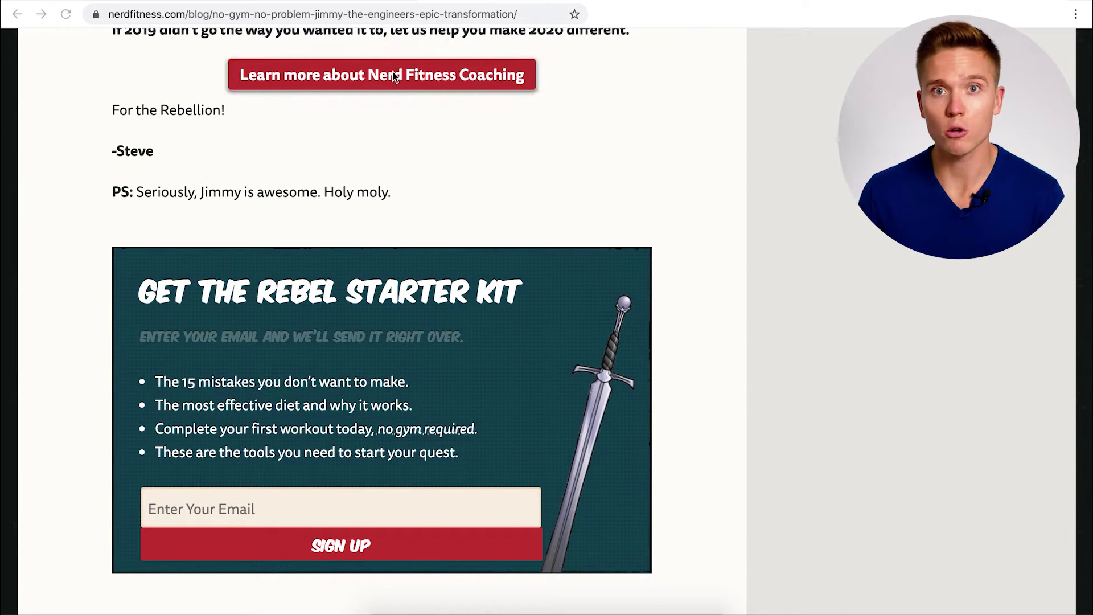
scroll(403, 249, "down", 1)
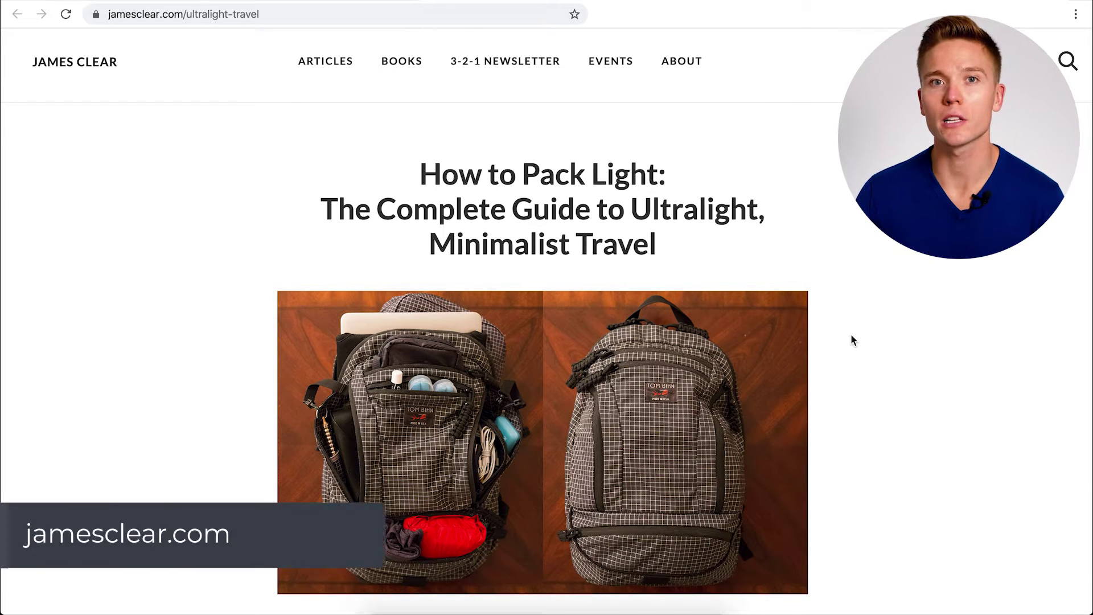
scroll(886, 385, "down", 1)
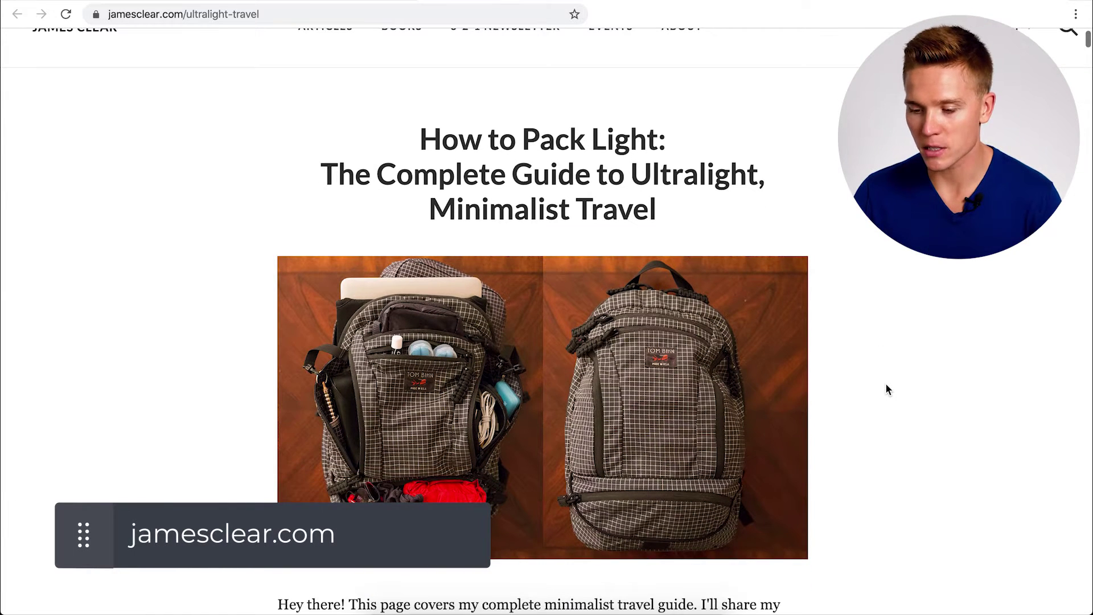
scroll(885, 385, "up", 1)
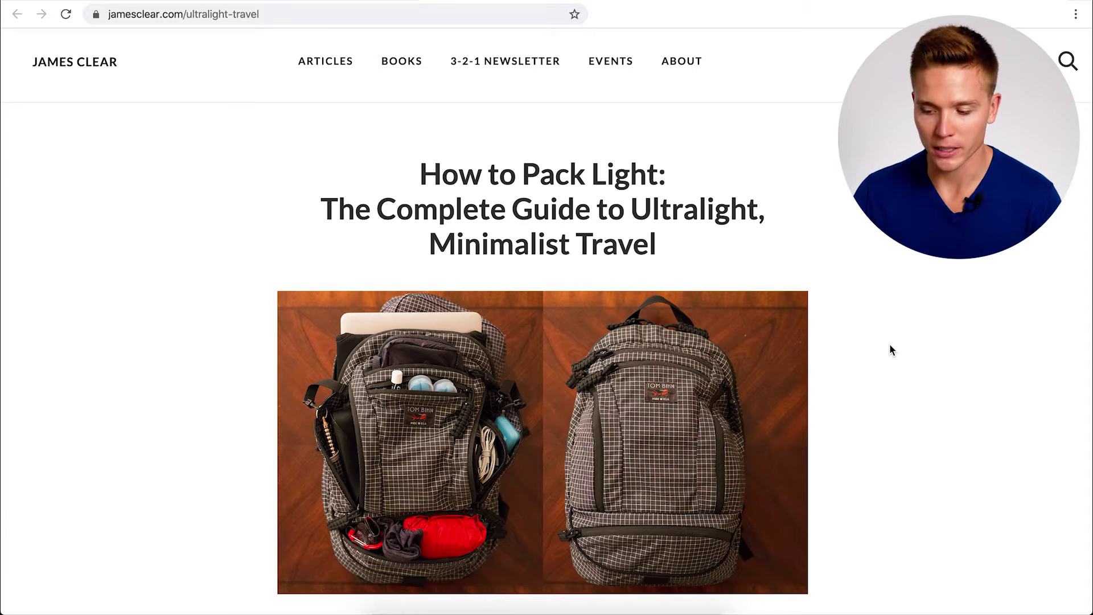
scroll(891, 349, "down", 1)
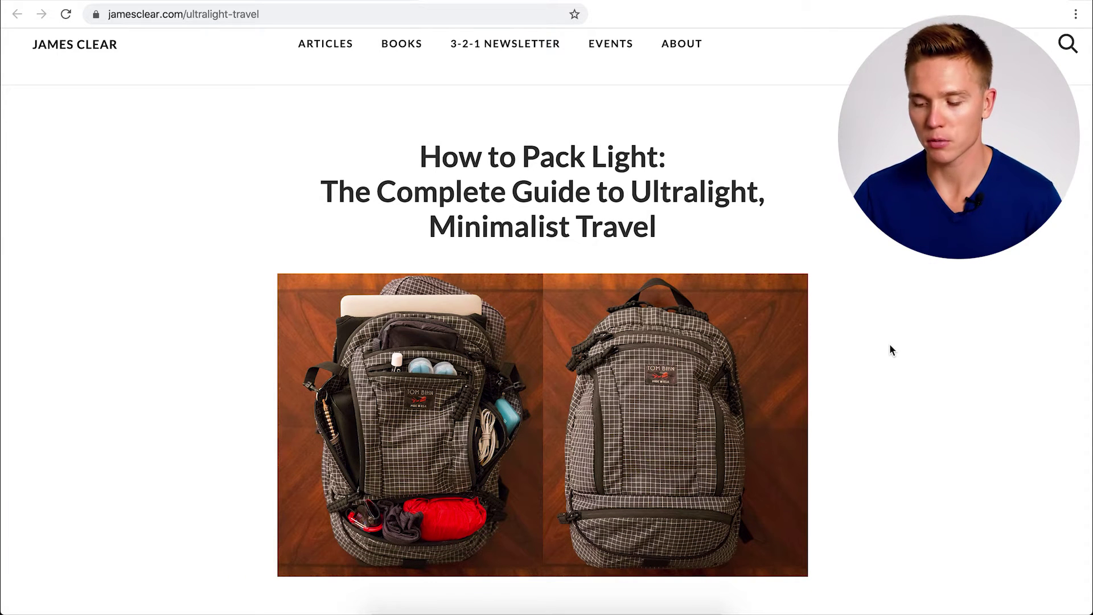
scroll(890, 347, "down", 5)
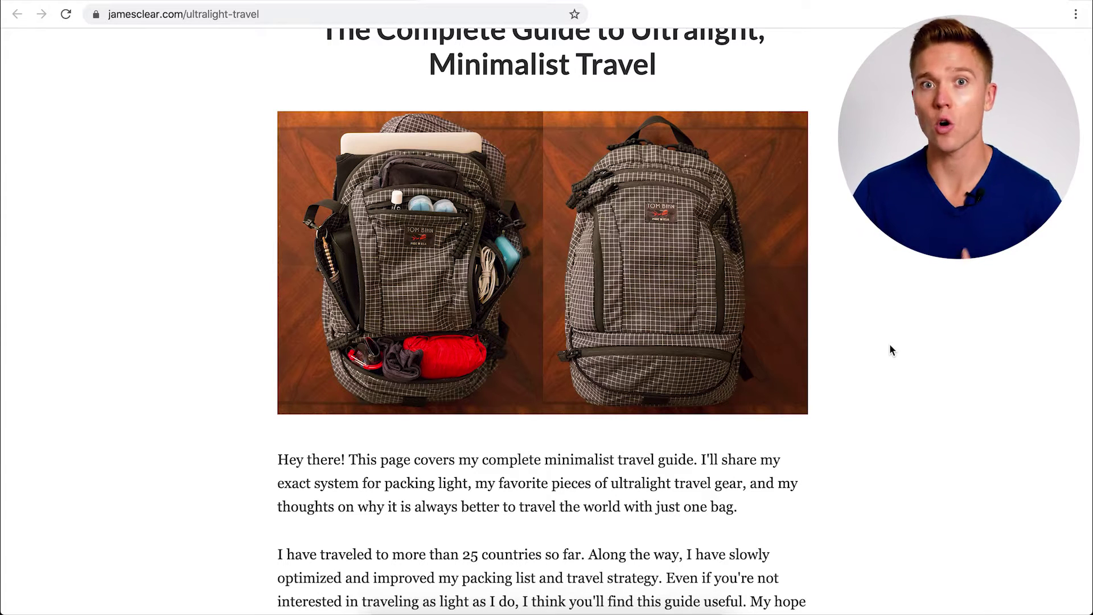
scroll(869, 504, "down", 2)
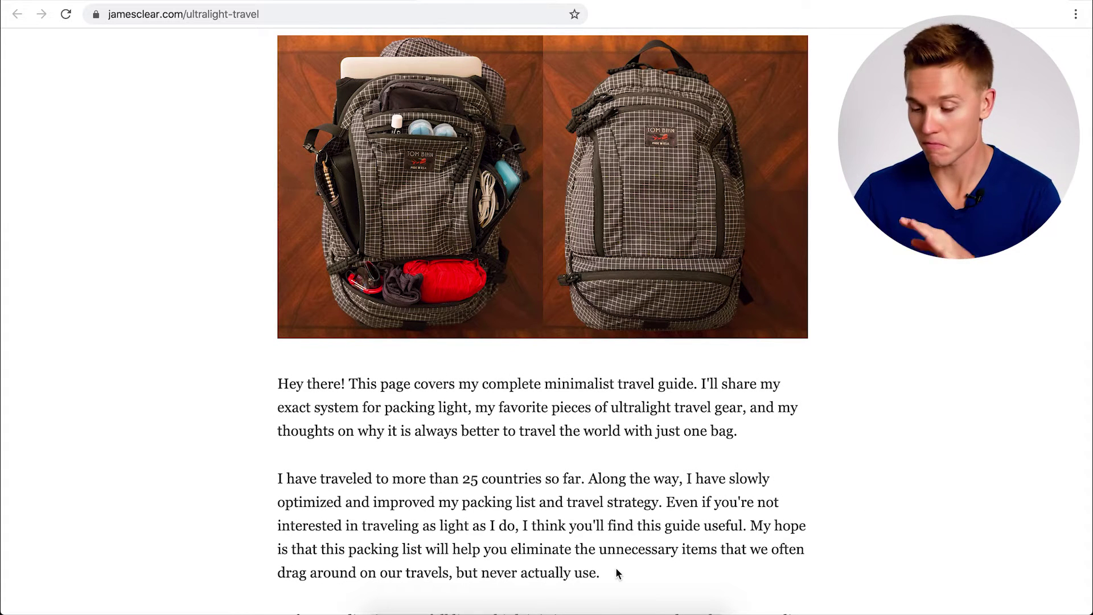
scroll(616, 567, "down", 1)
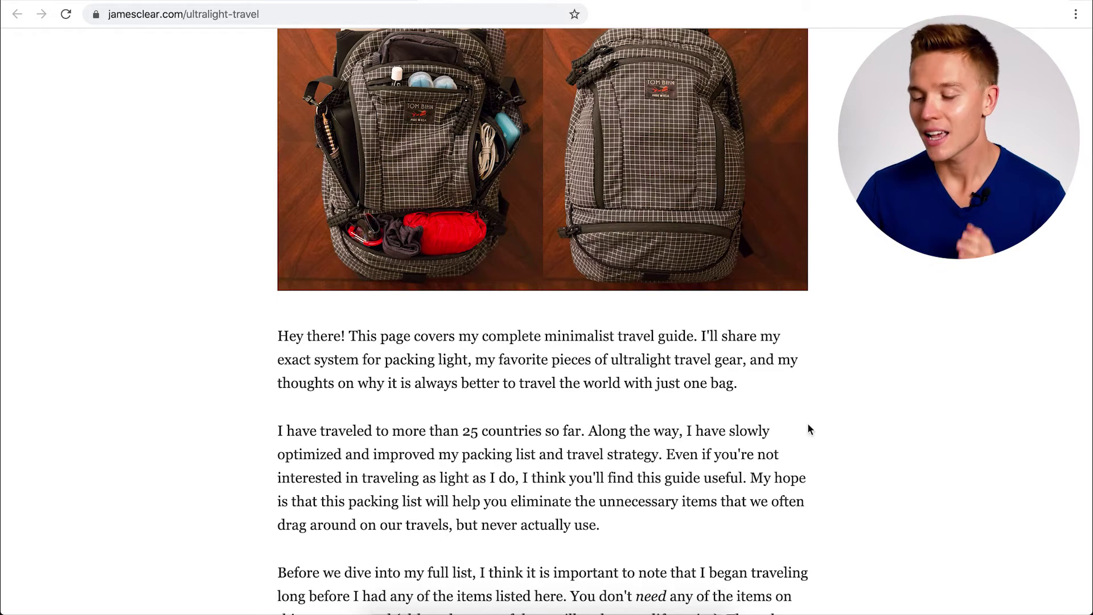
scroll(831, 418, "down", 3)
scroll(830, 418, "down", 3)
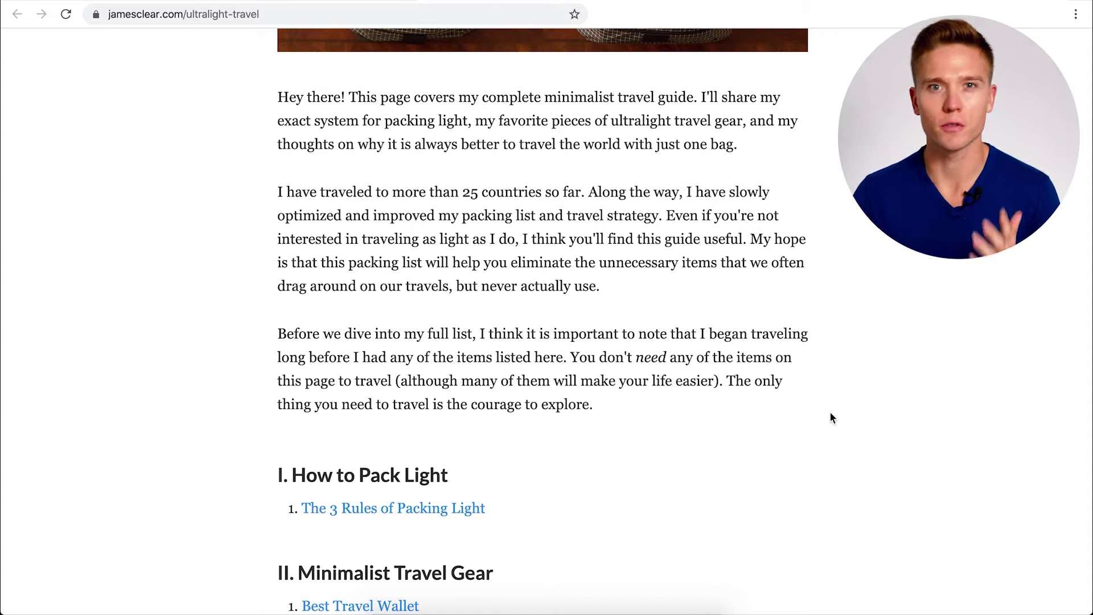
scroll(619, 517, "up", 6)
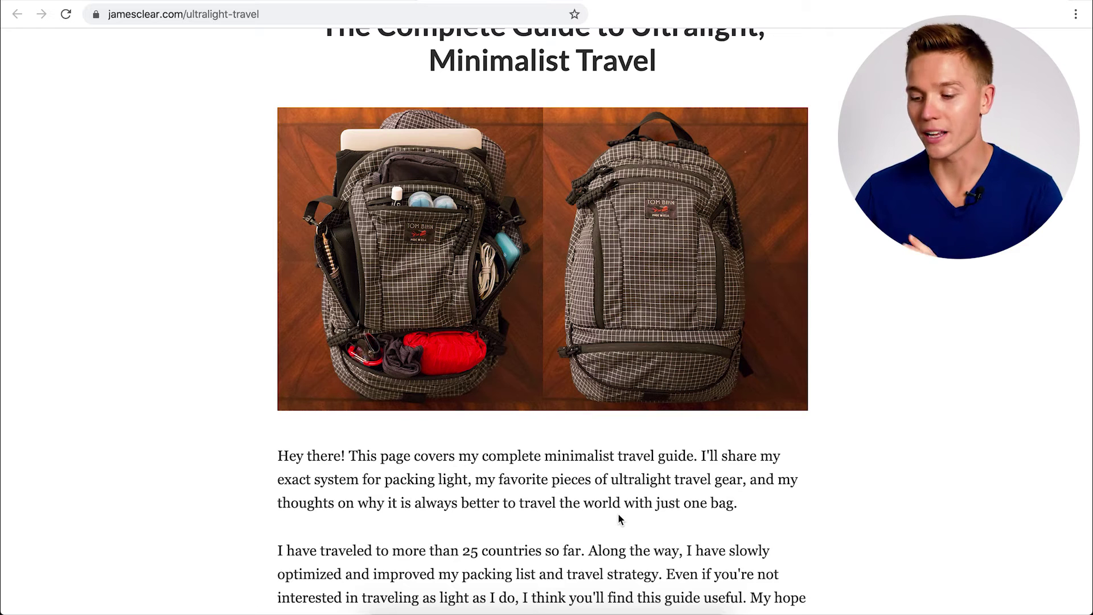
Step: Scroll through the jamesclear.com ultralight travel article to review its post layout
scroll(618, 518, "down", 9)
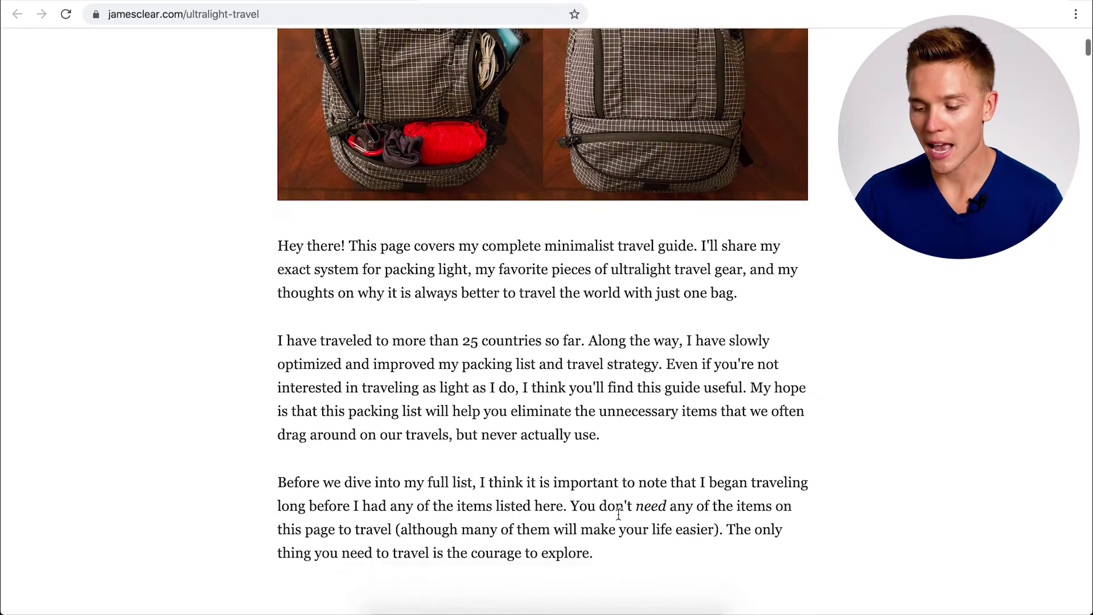
scroll(619, 516, "down", 3)
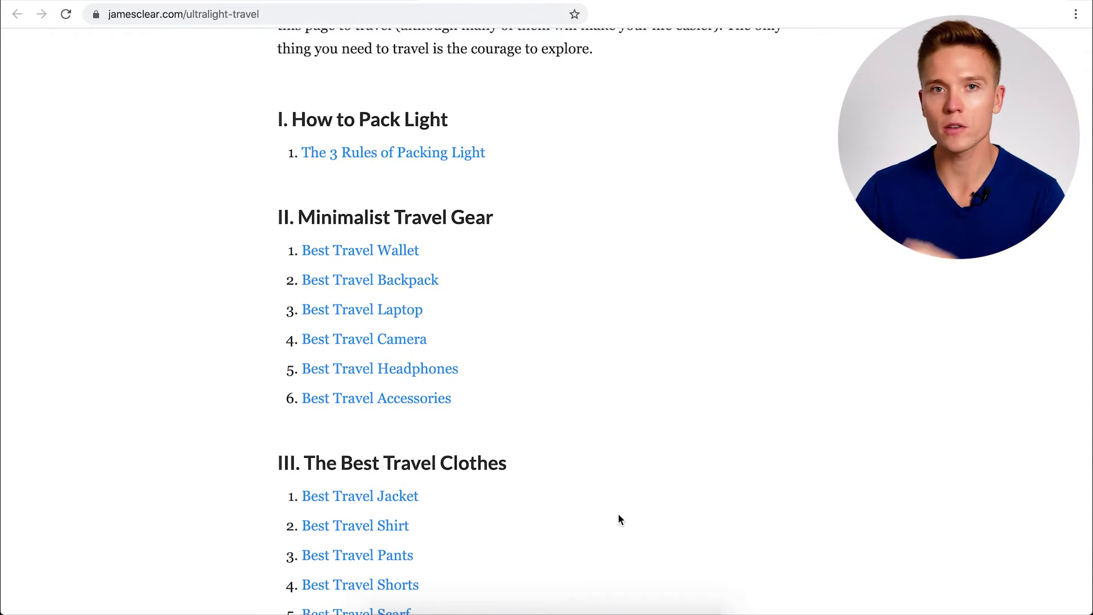
scroll(620, 518, "down", 12)
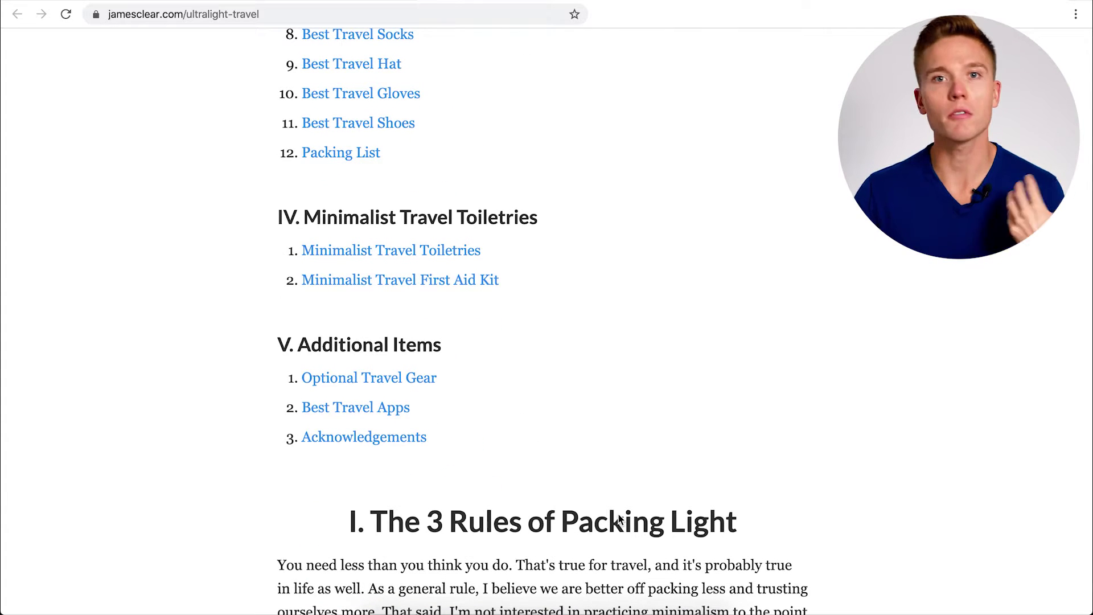
scroll(620, 518, "down", 1)
scroll(618, 515, "down", 4)
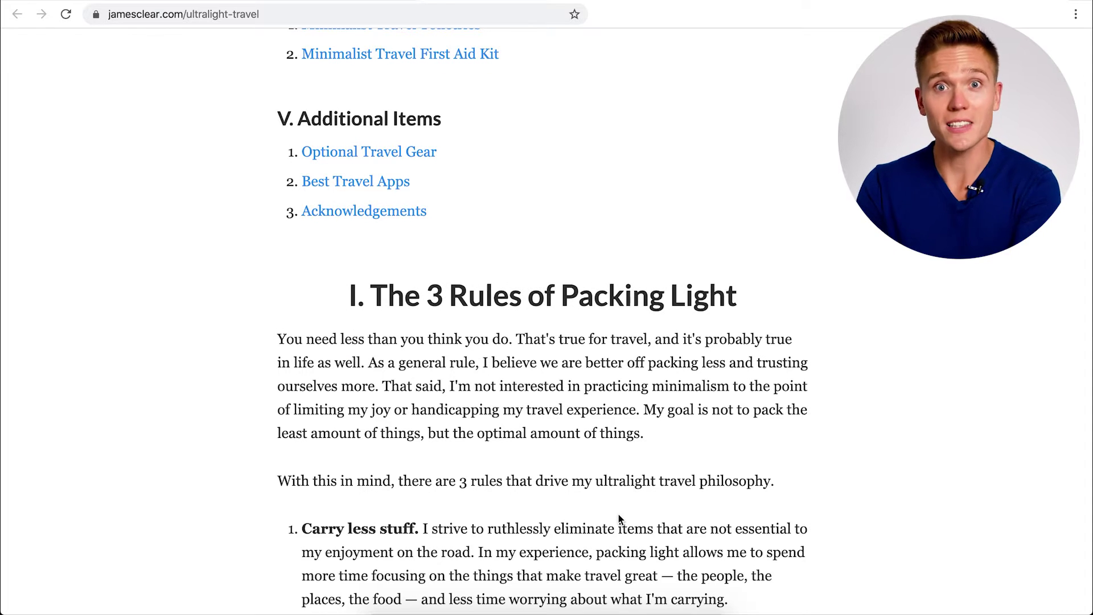
scroll(618, 514, "down", 3)
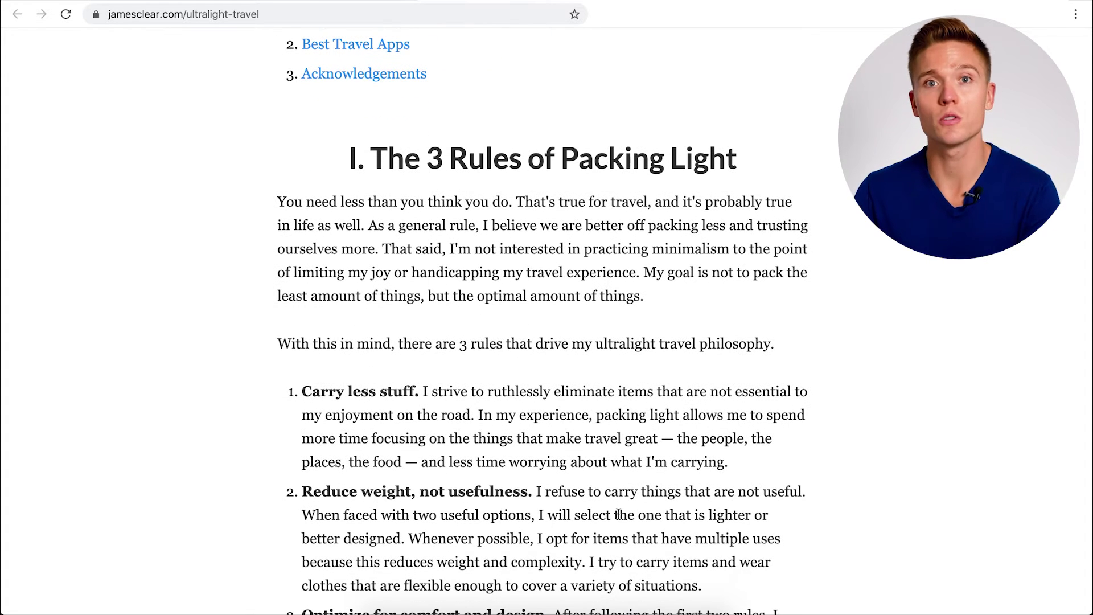
scroll(618, 514, "down", 20)
scroll(618, 516, "down", 20)
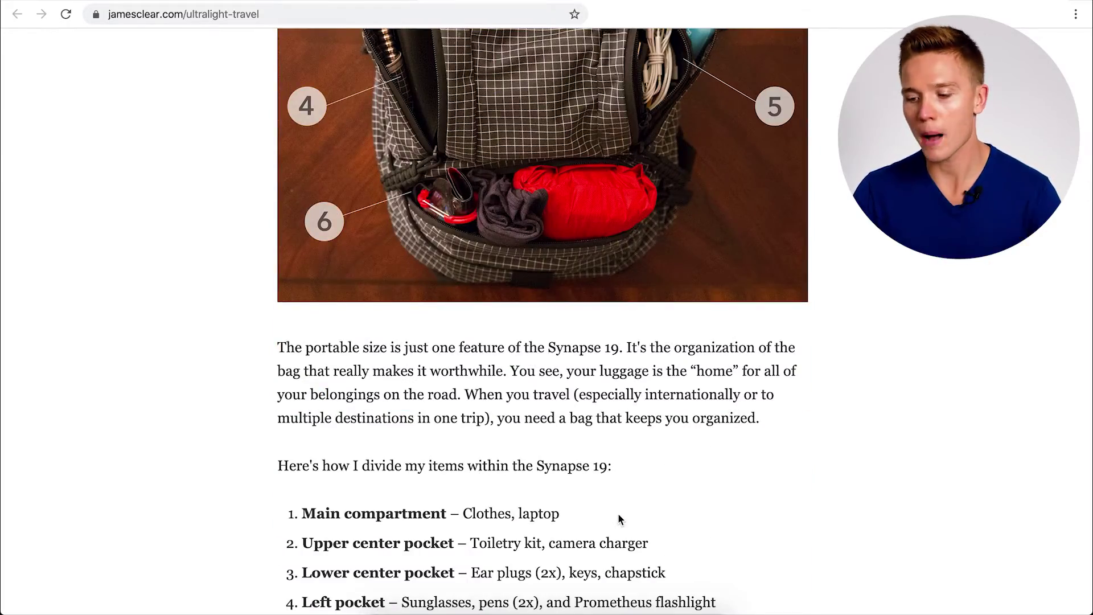
scroll(617, 514, "down", 16)
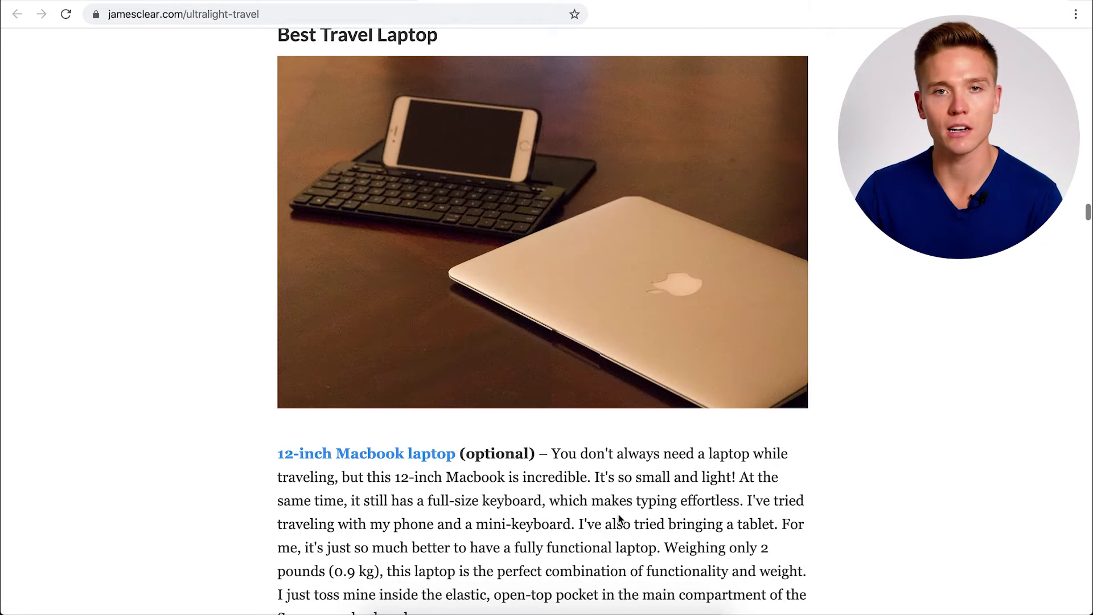
scroll(618, 514, "down", 5)
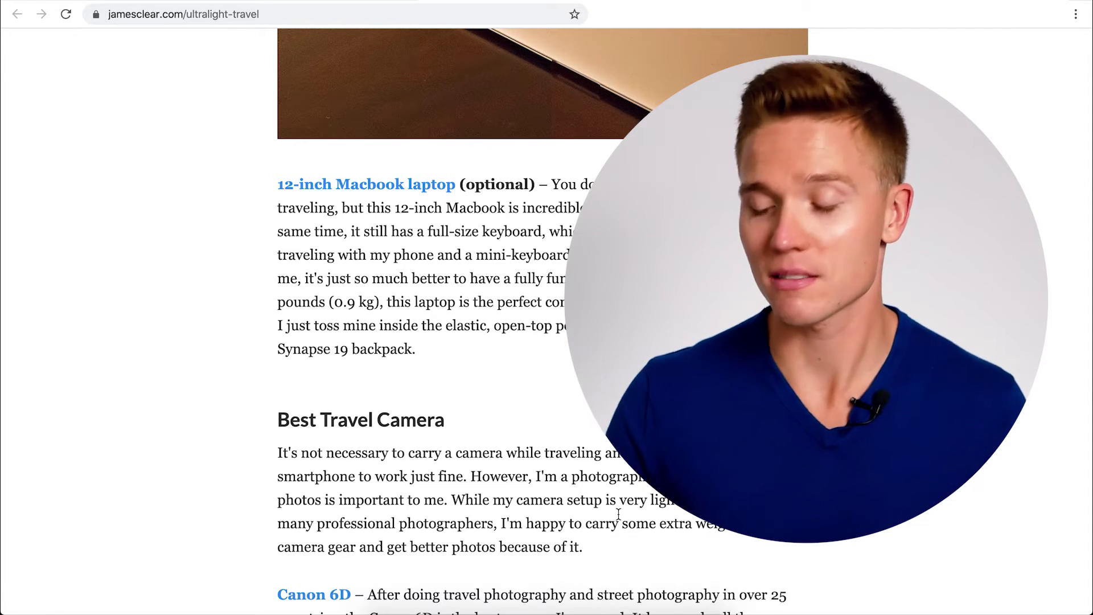
scroll(619, 514, "down", 7)
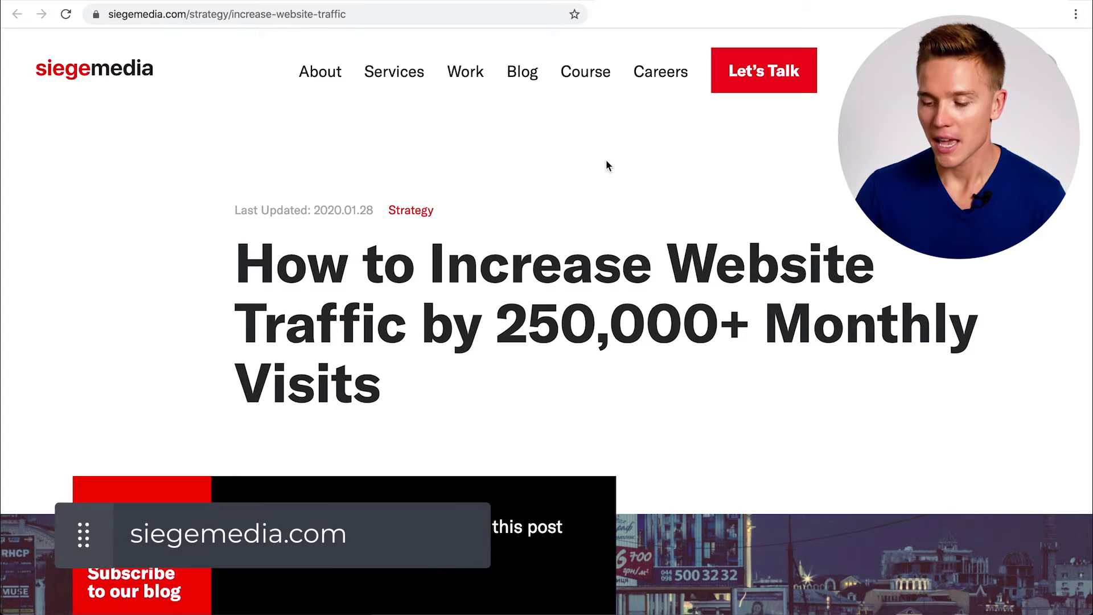
scroll(602, 293, "down", 2)
scroll(603, 293, "up", 2)
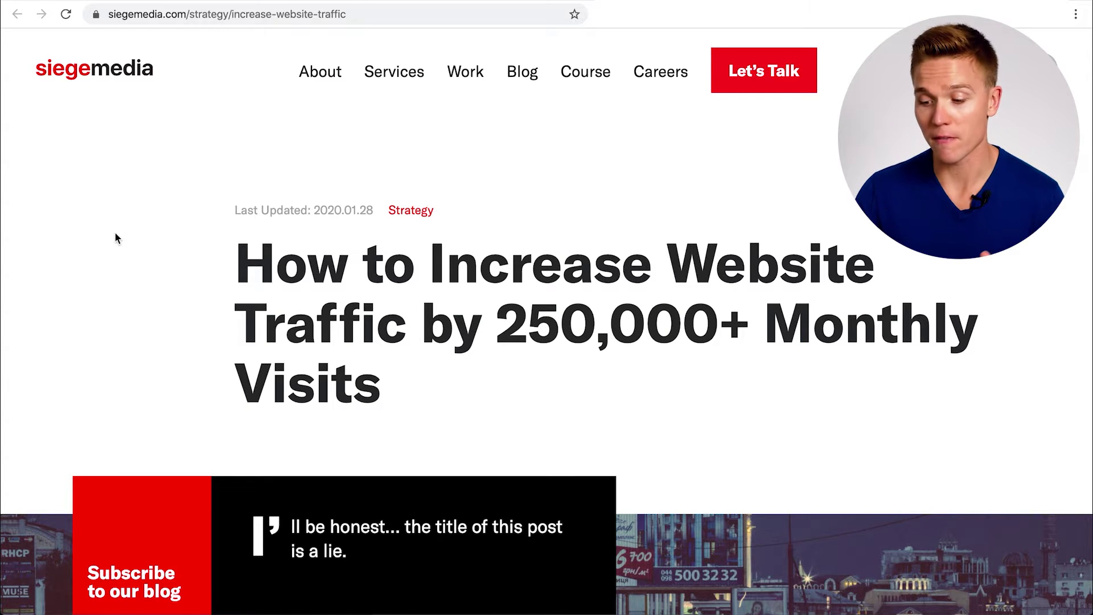
scroll(389, 379, "down", 3)
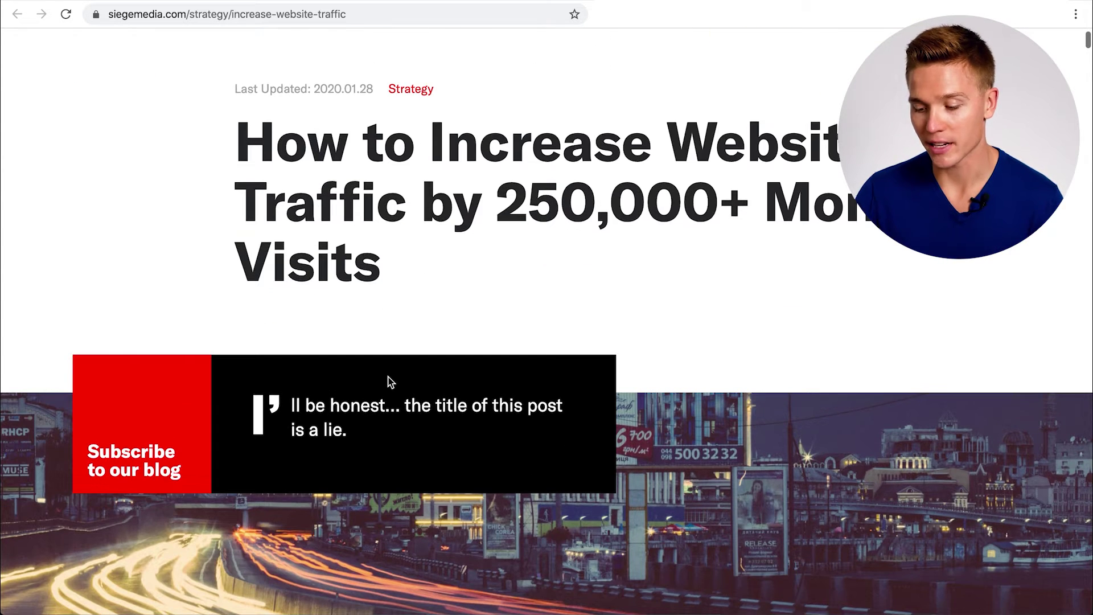
left_click(125, 438)
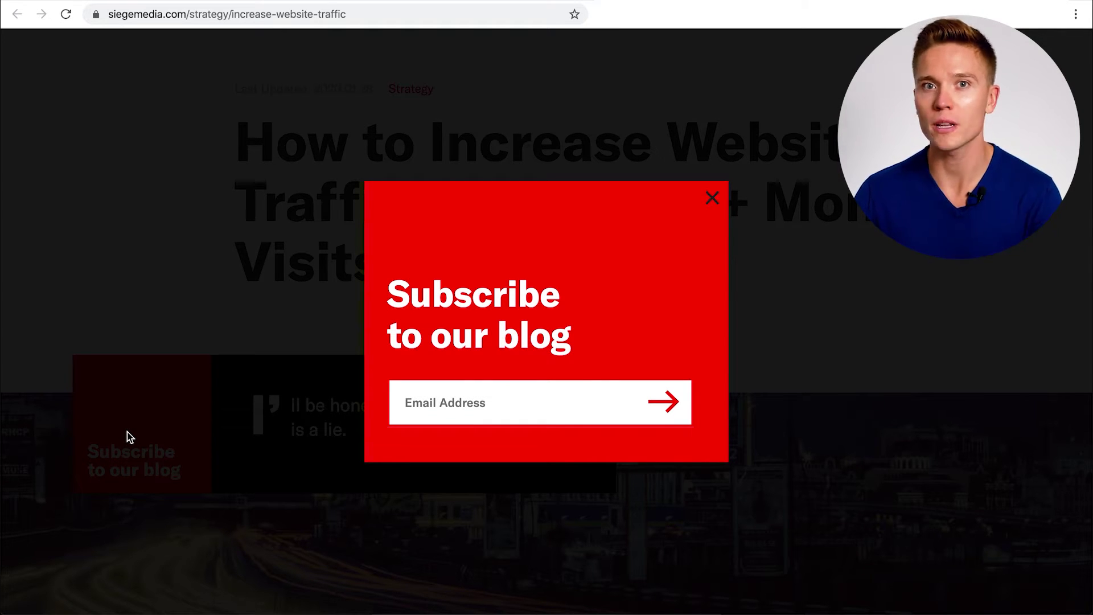
left_click(197, 267)
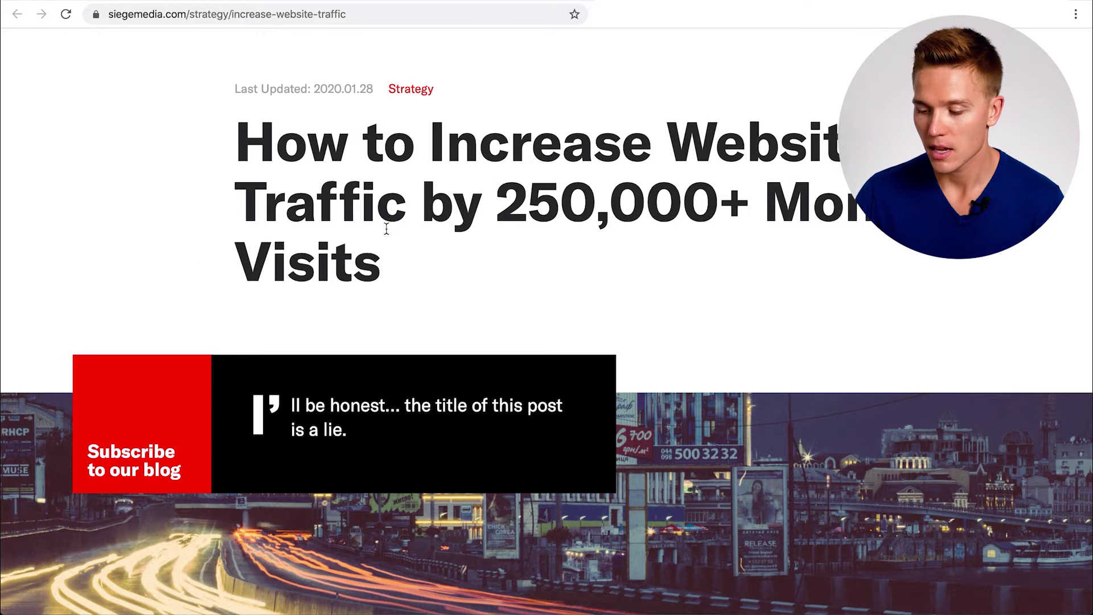
scroll(736, 403, "down", 1)
scroll(736, 399, "down", 14)
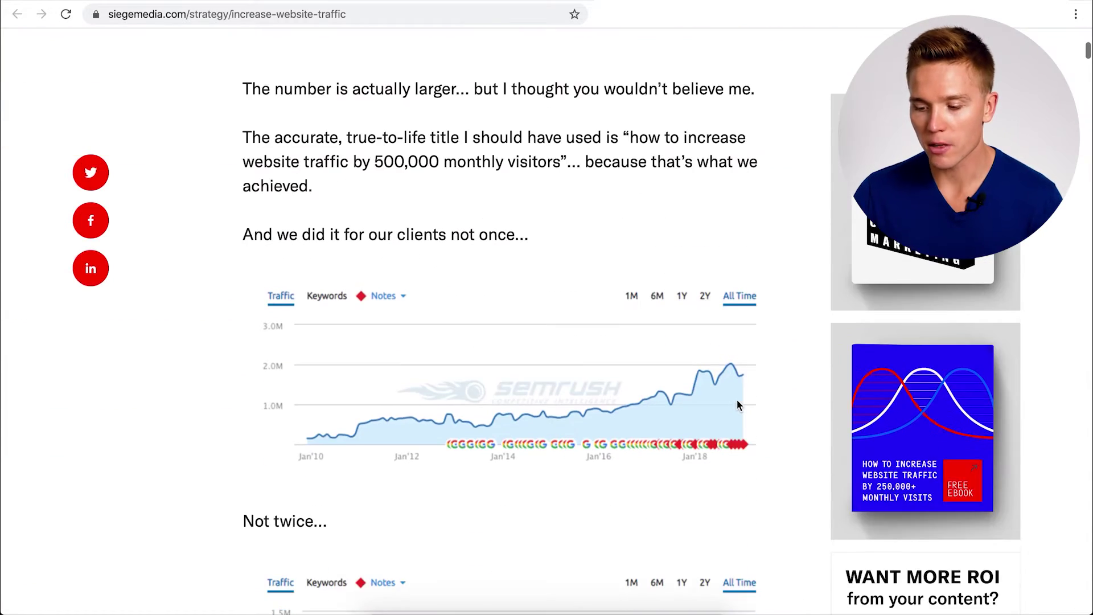
scroll(737, 400, "up", 3)
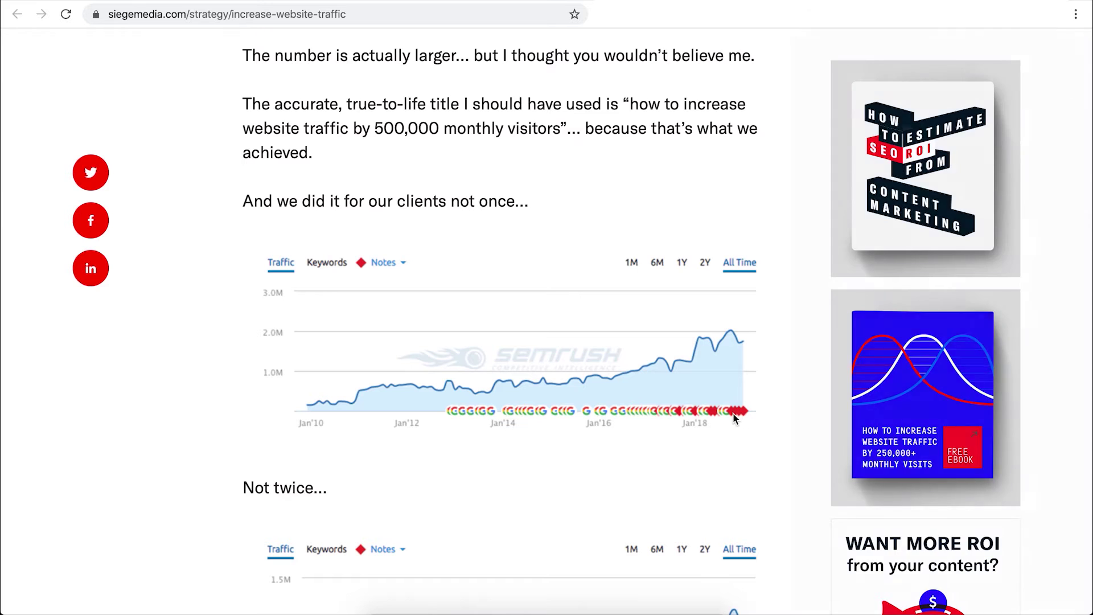
scroll(729, 398, "down", 9)
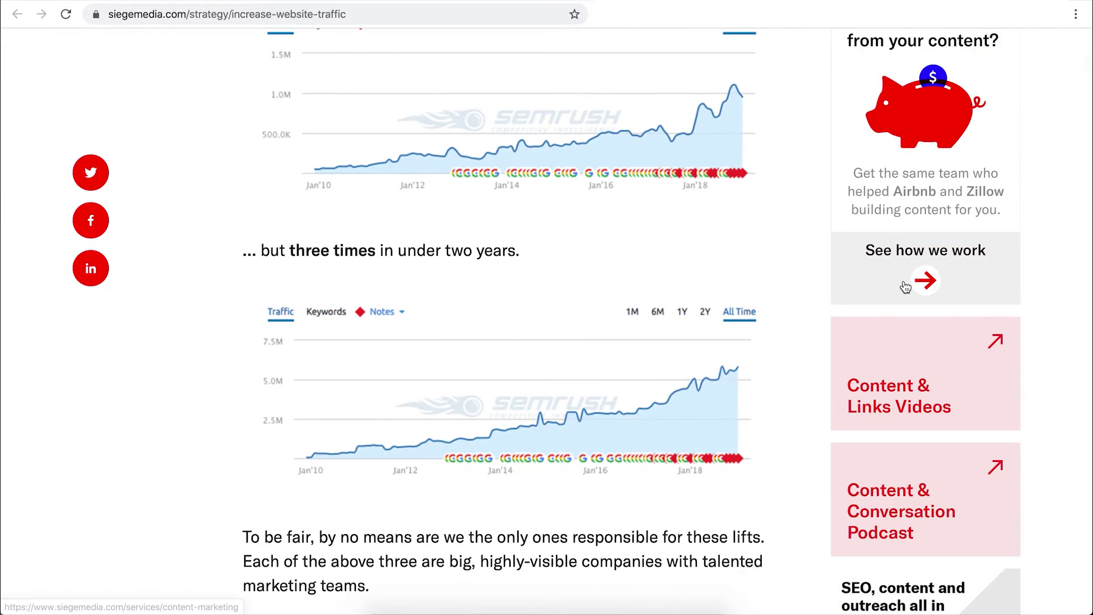
scroll(905, 283, "down", 2)
scroll(906, 286, "down", 3)
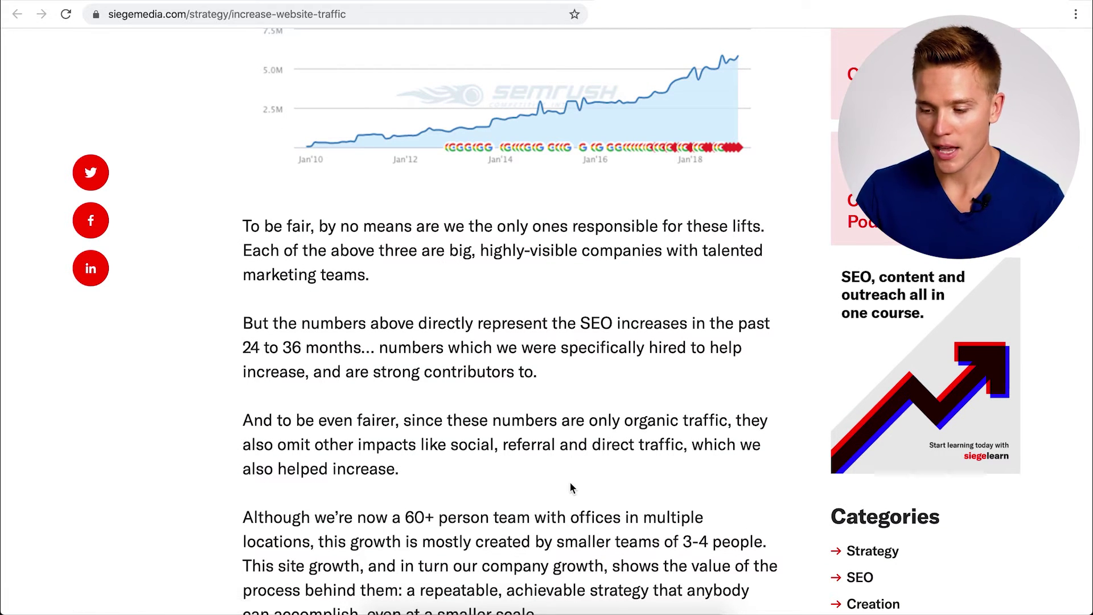
scroll(570, 483, "down", 15)
scroll(570, 483, "down", 4)
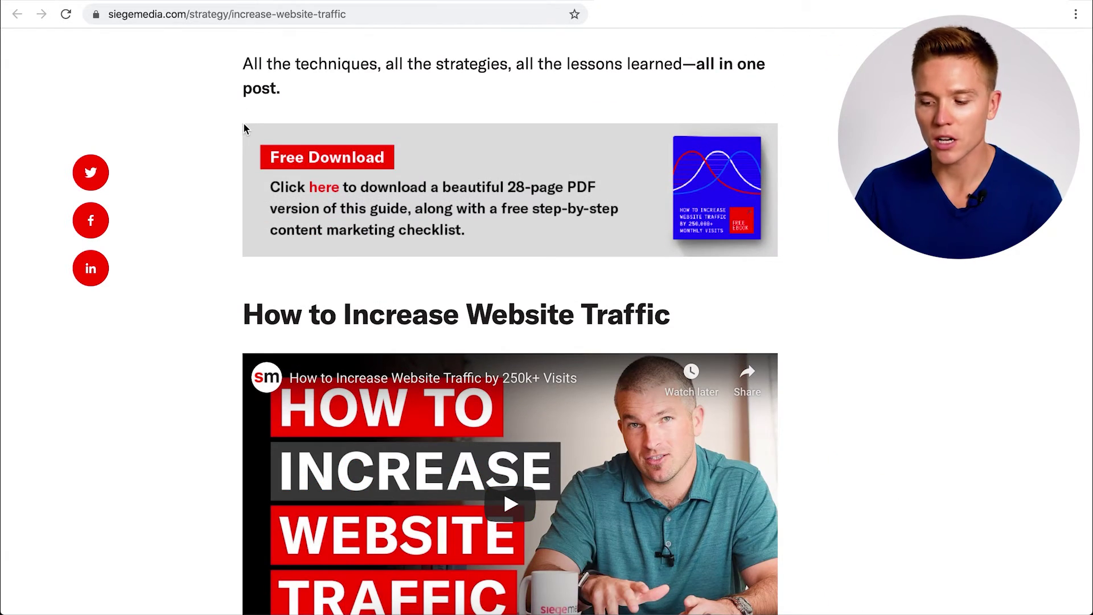
scroll(381, 210, "down", 15)
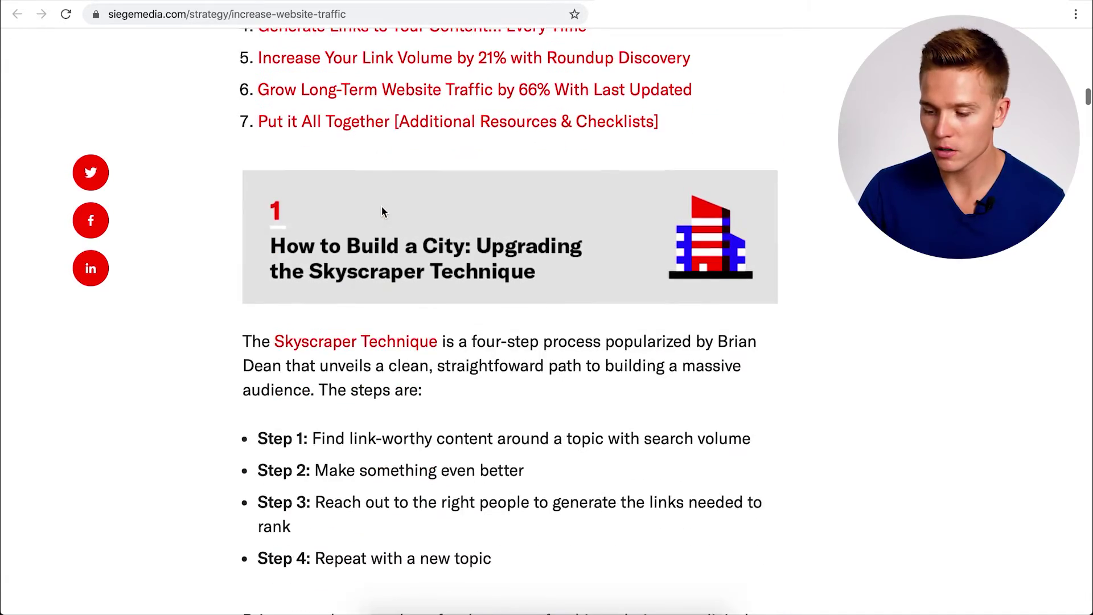
scroll(382, 212, "down", 15)
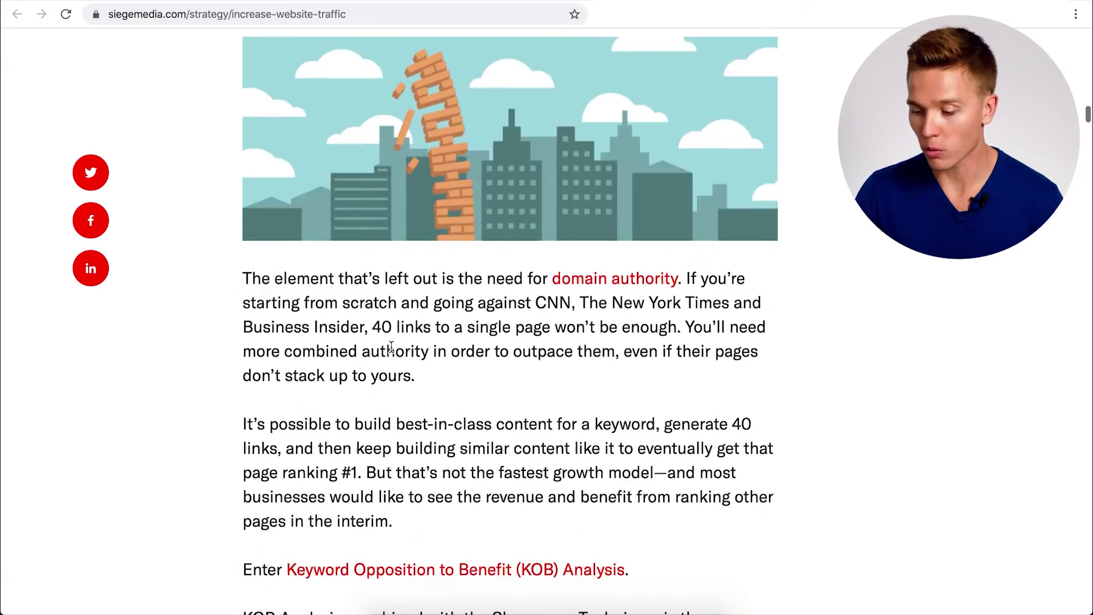
scroll(391, 347, "down", 10)
scroll(508, 409, "down", 8)
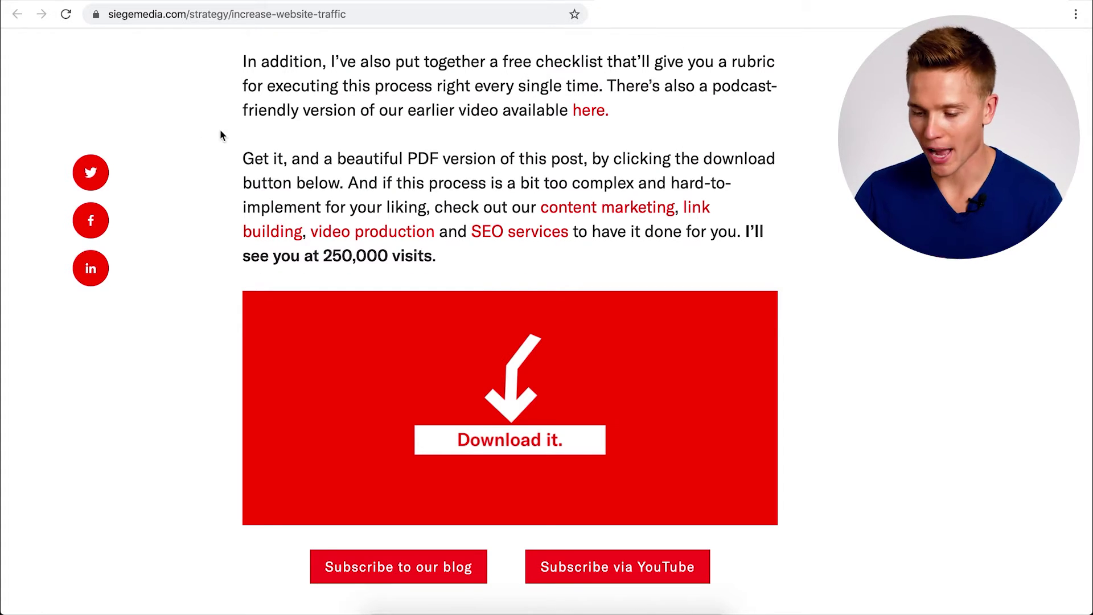
left_click_drag(224, 146, 518, 279)
left_click(518, 280)
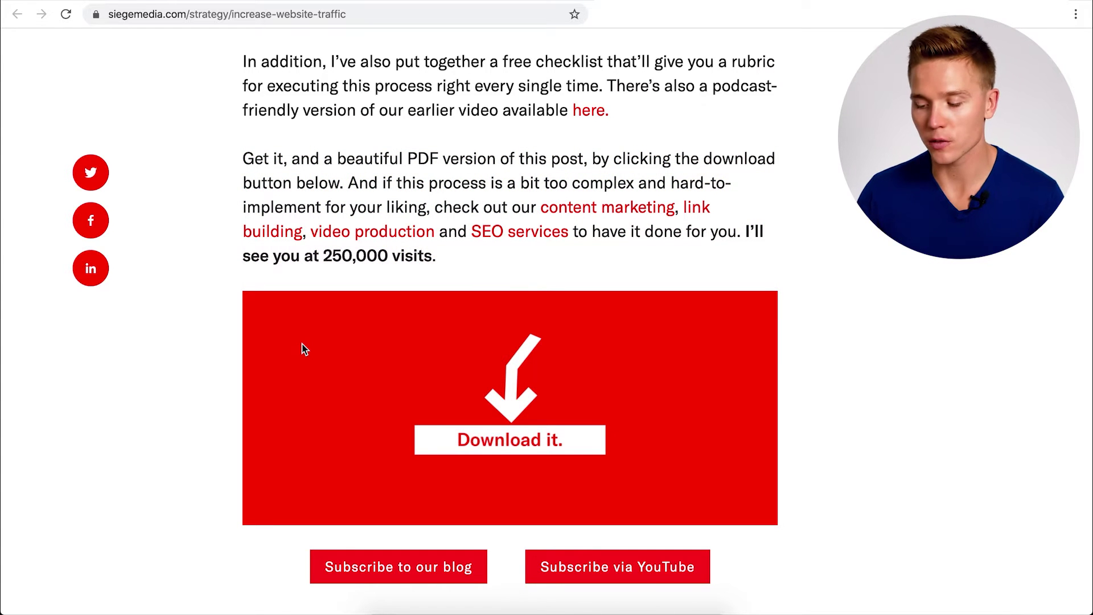
scroll(303, 349, "down", 1)
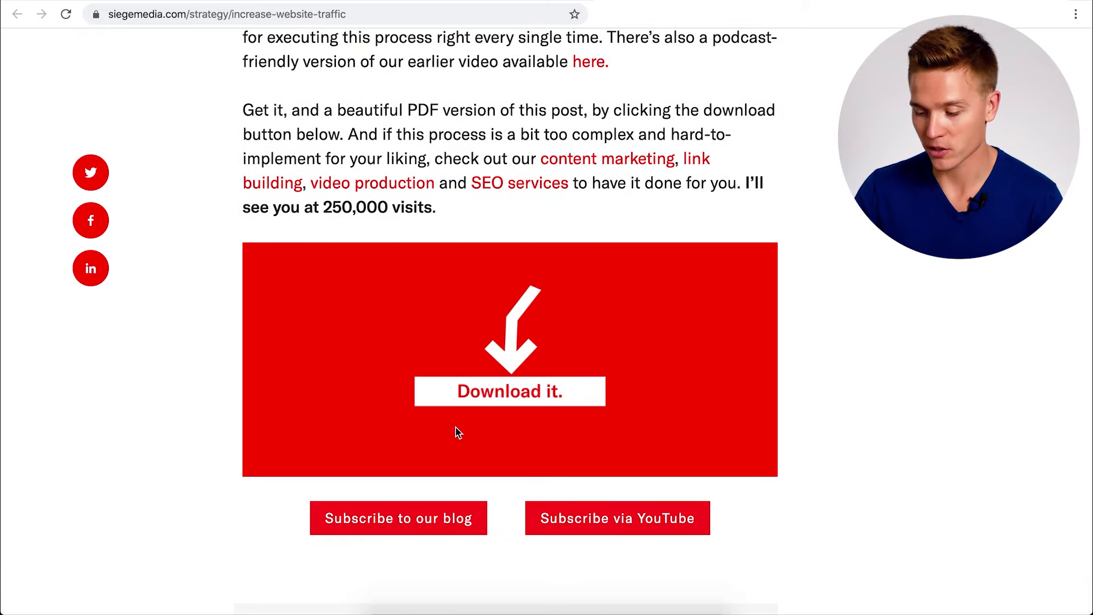
scroll(636, 507, "down", 5)
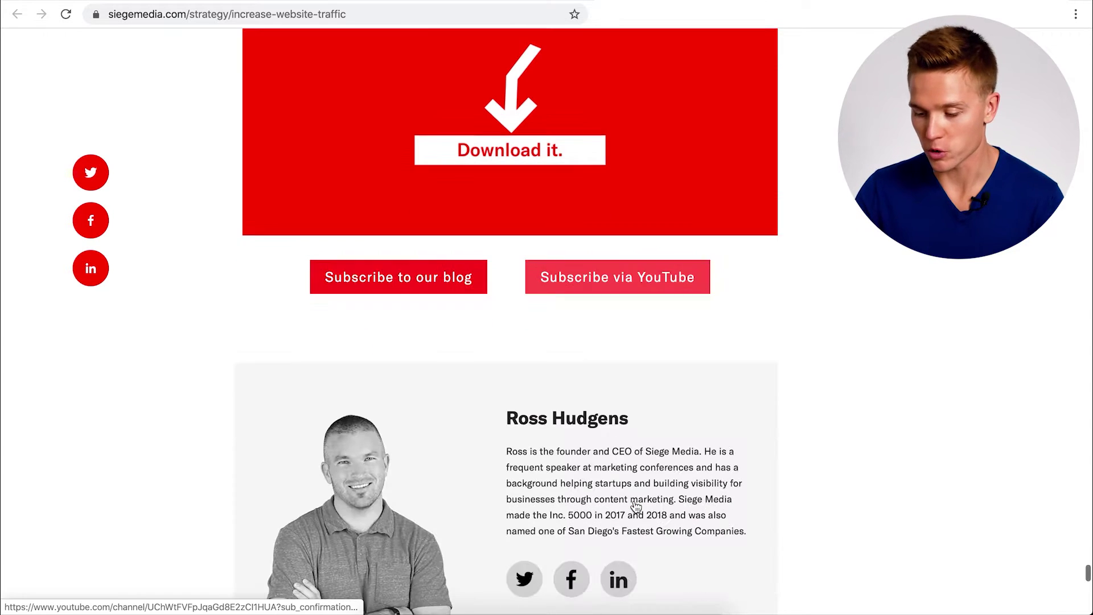
scroll(636, 507, "down", 1)
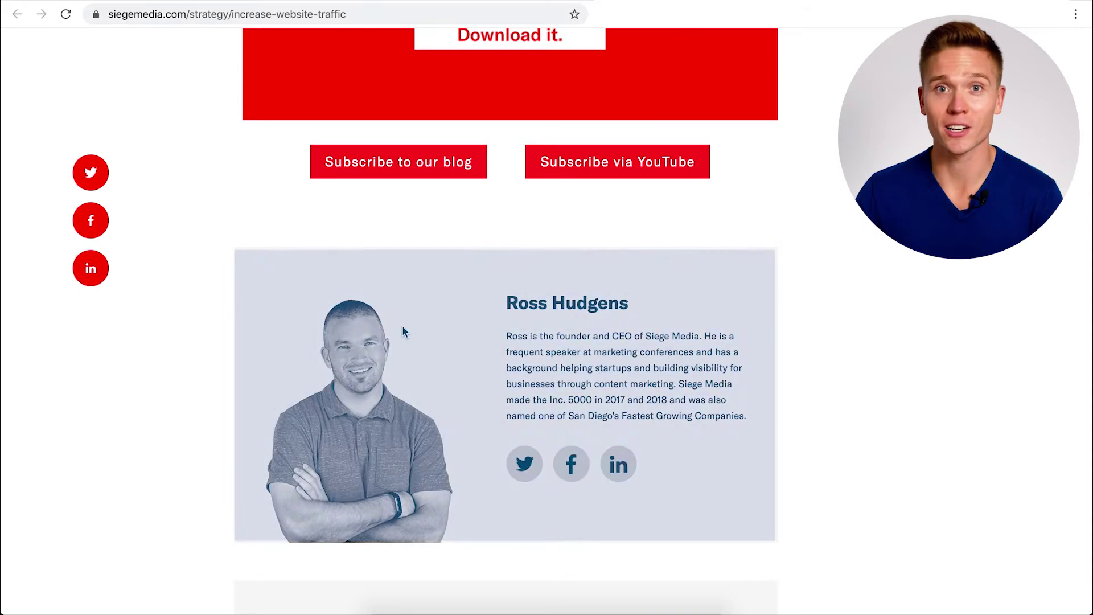
scroll(437, 375, "down", 1)
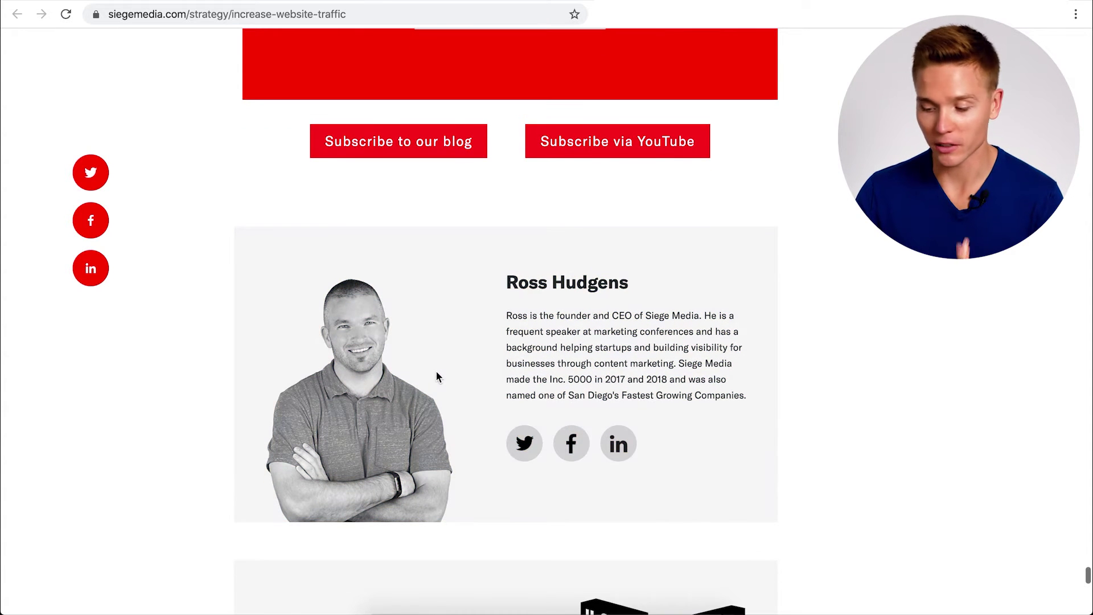
scroll(436, 376, "down", 6)
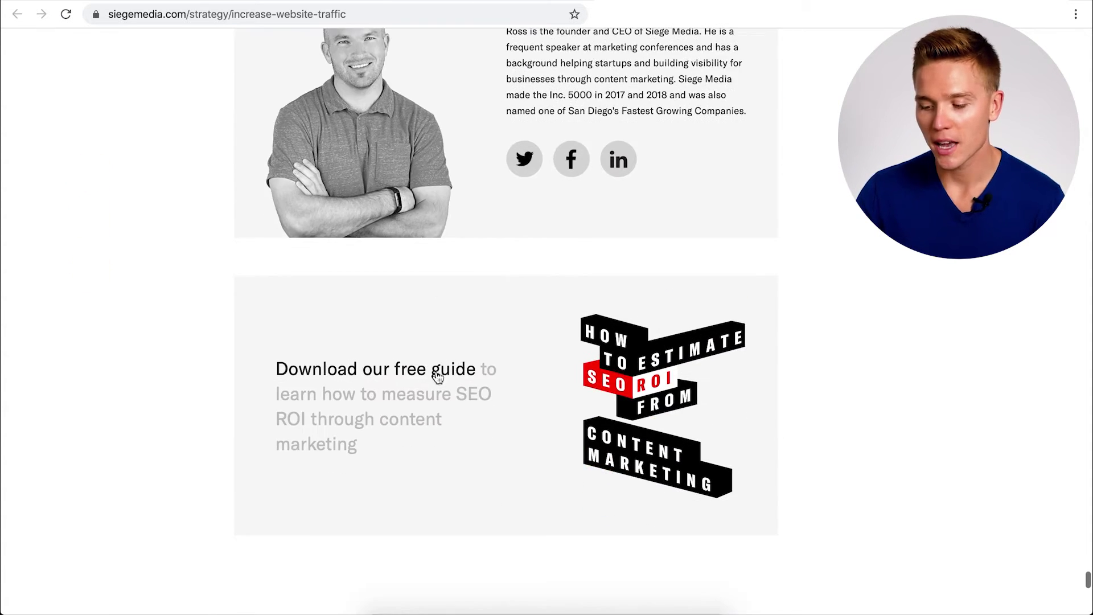
scroll(376, 305, "down", 8)
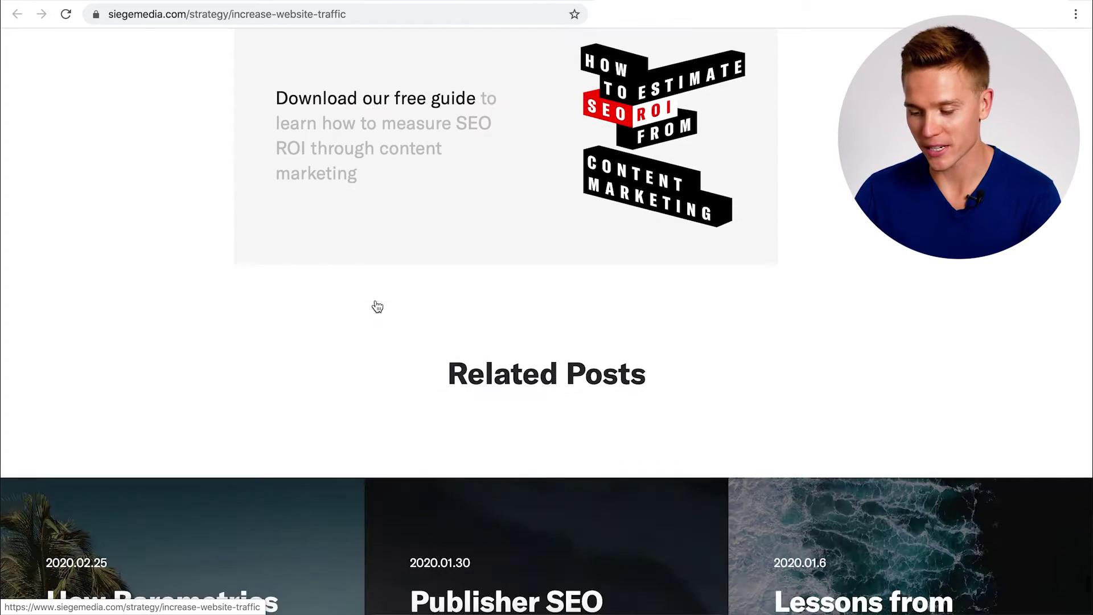
scroll(573, 358, "down", 12)
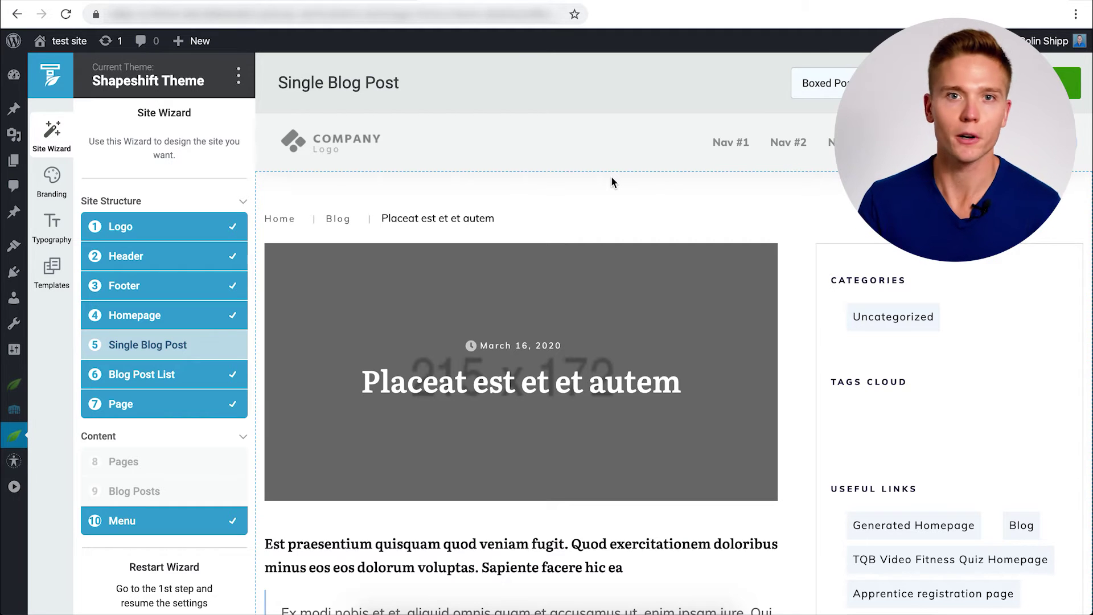
Step: Pick Narrow Post Content from the blog post templates and apply it to Single Blog Post
scroll(539, 450, "down", 7)
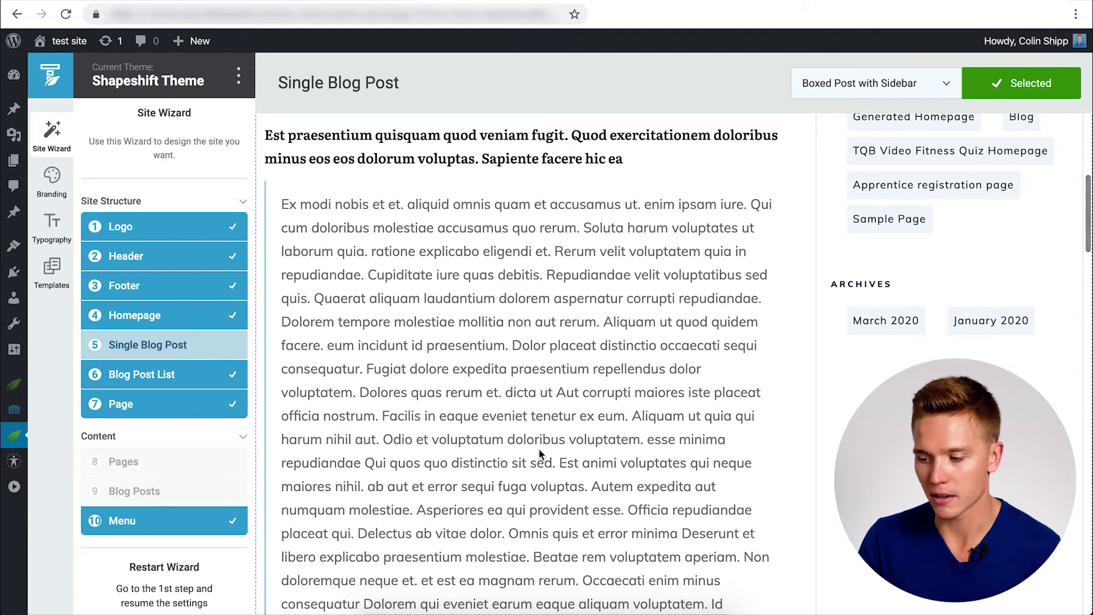
scroll(539, 449, "up", 7)
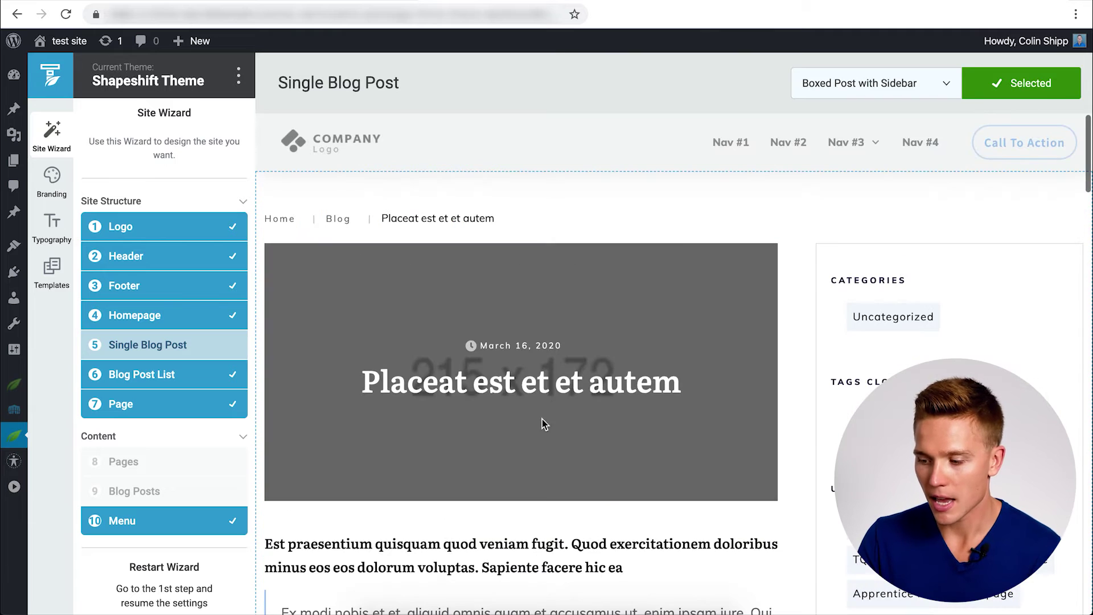
left_click(944, 83)
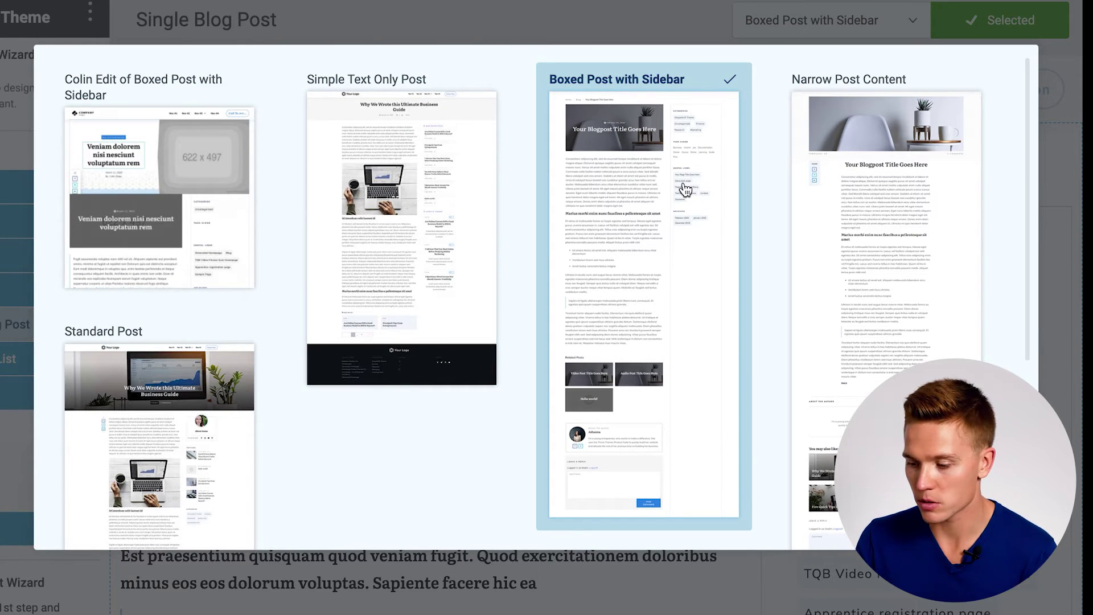
scroll(424, 425, "down", 1)
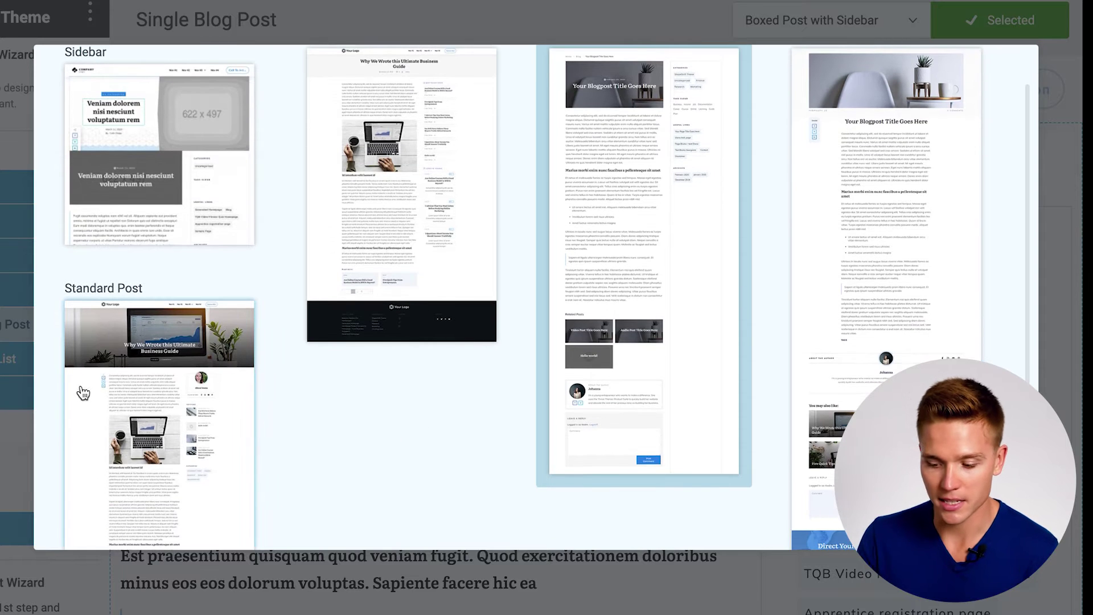
scroll(448, 395, "up", 1)
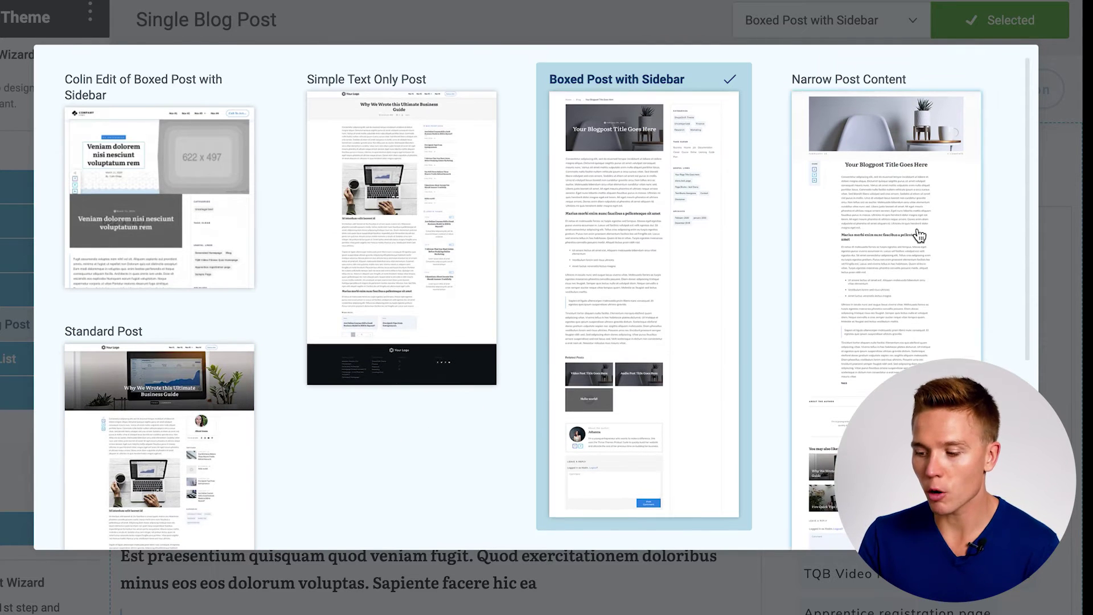
left_click(862, 234)
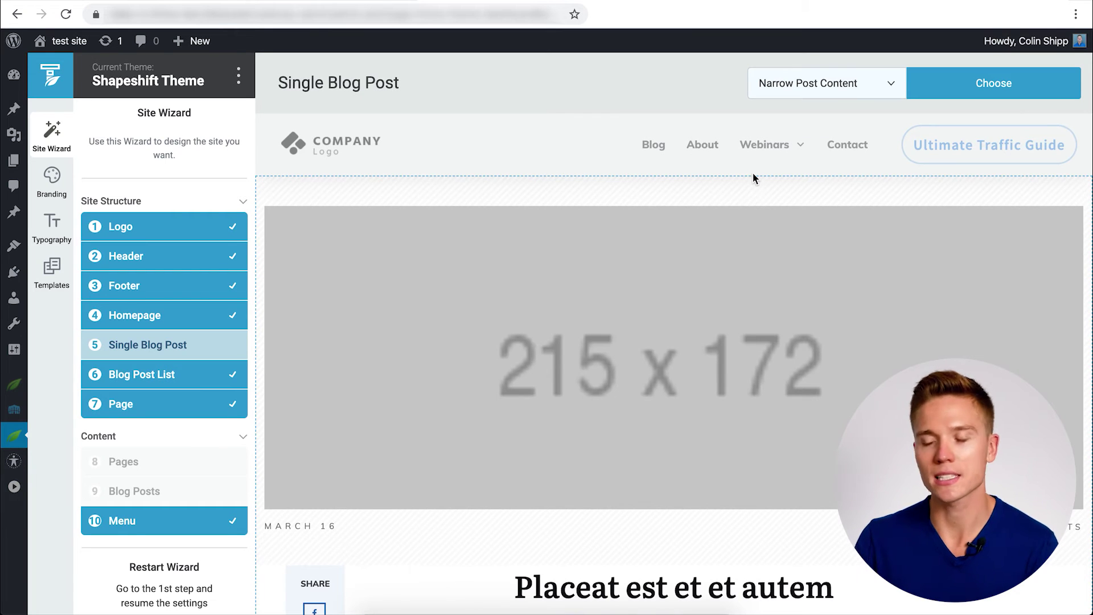
left_click(974, 77)
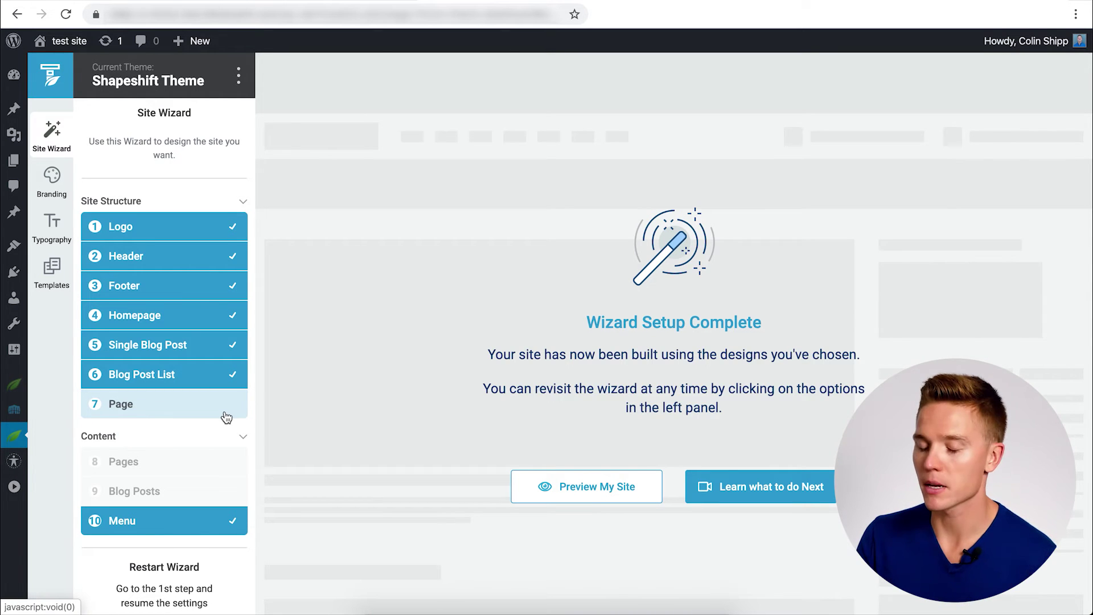
Step: Go to the Templates list and inspect the Narrow Post Content card's options menu, then dismiss it
left_click(43, 284)
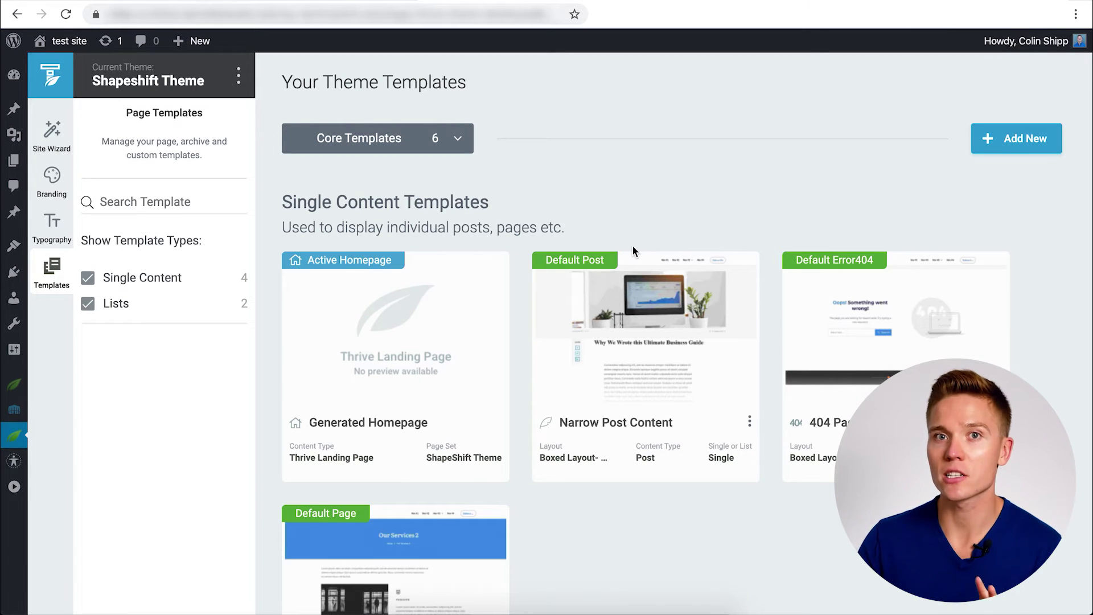
scroll(560, 521, "down", 2)
mouse_move(597, 293)
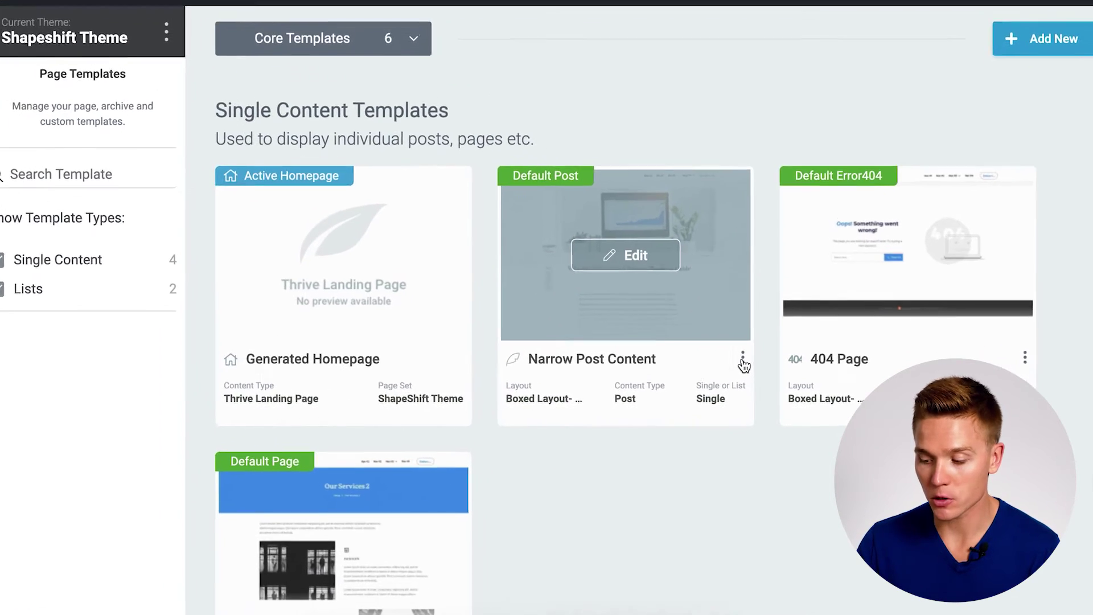
left_click(750, 366)
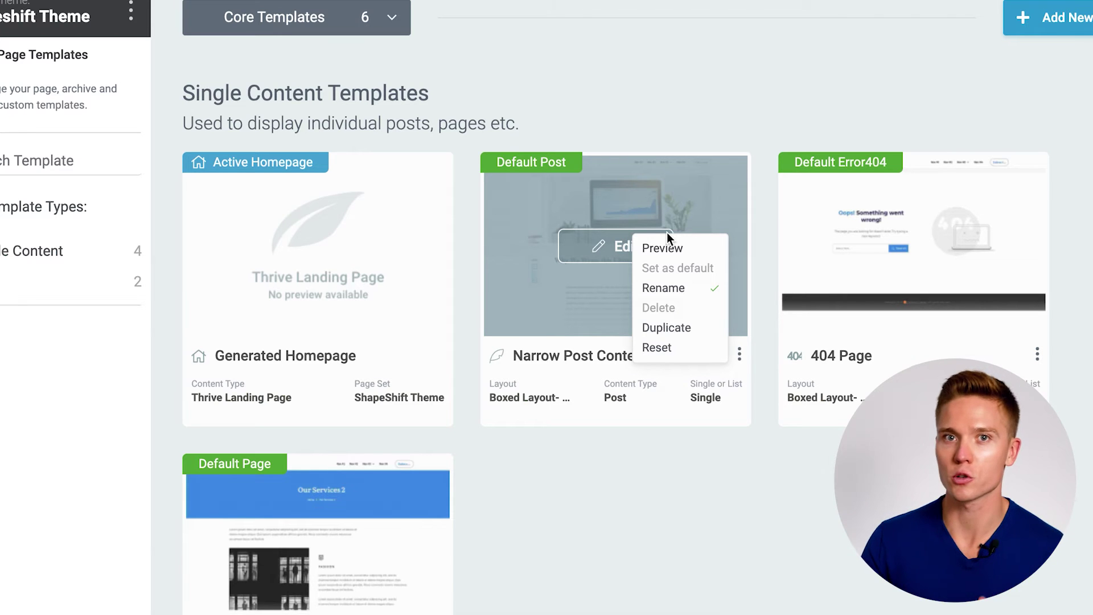
left_click(639, 257)
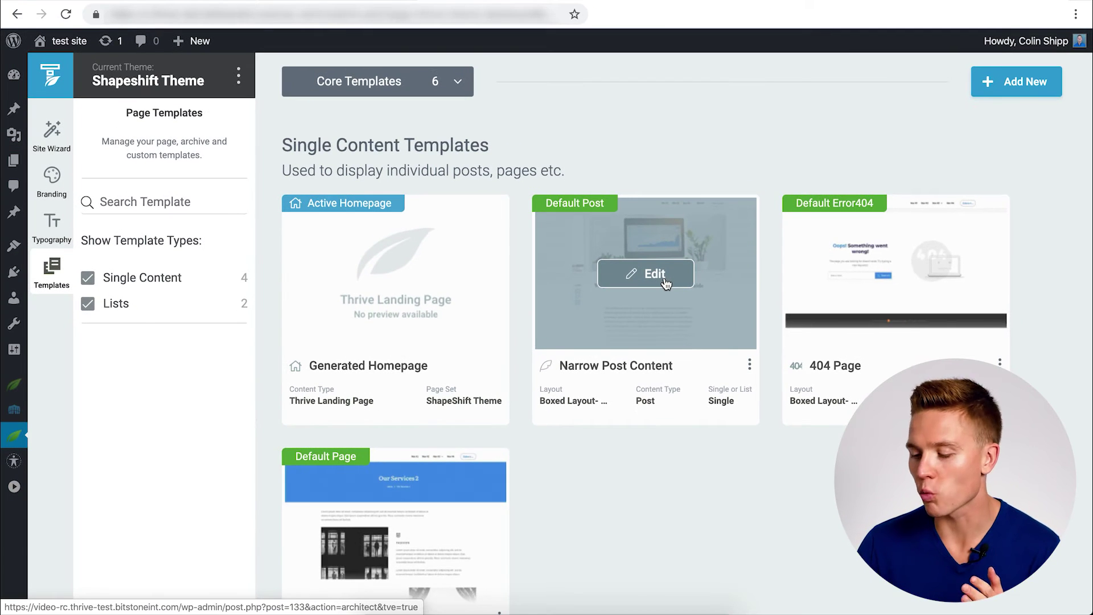
Step: Edit Narrow Post Content and look through its Top, Bottom and Footer section settings
left_click(665, 280)
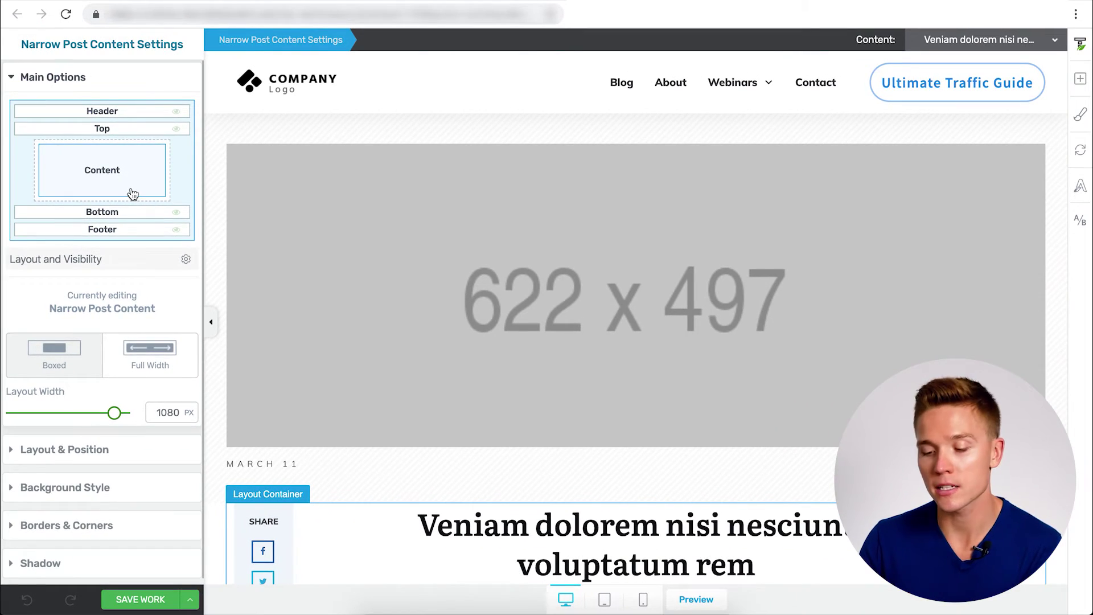
left_click(135, 129)
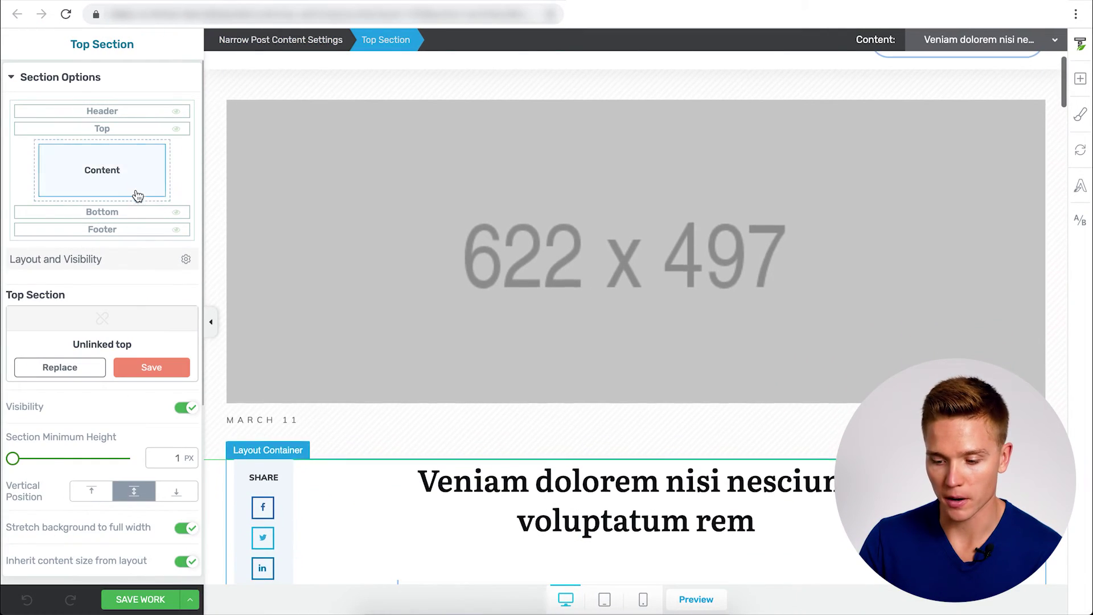
left_click(132, 212)
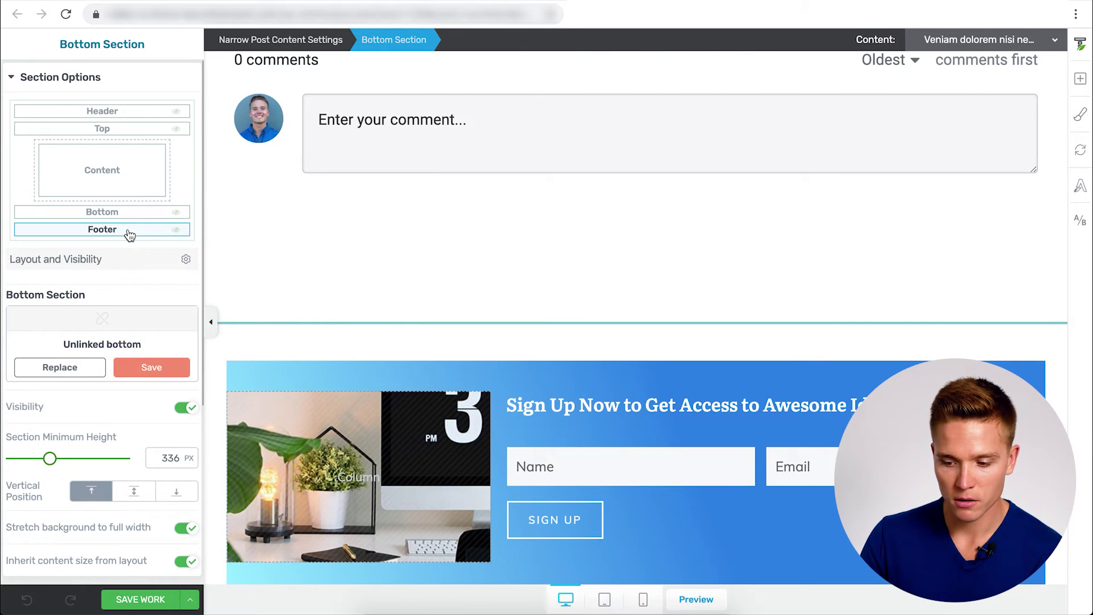
left_click(129, 230)
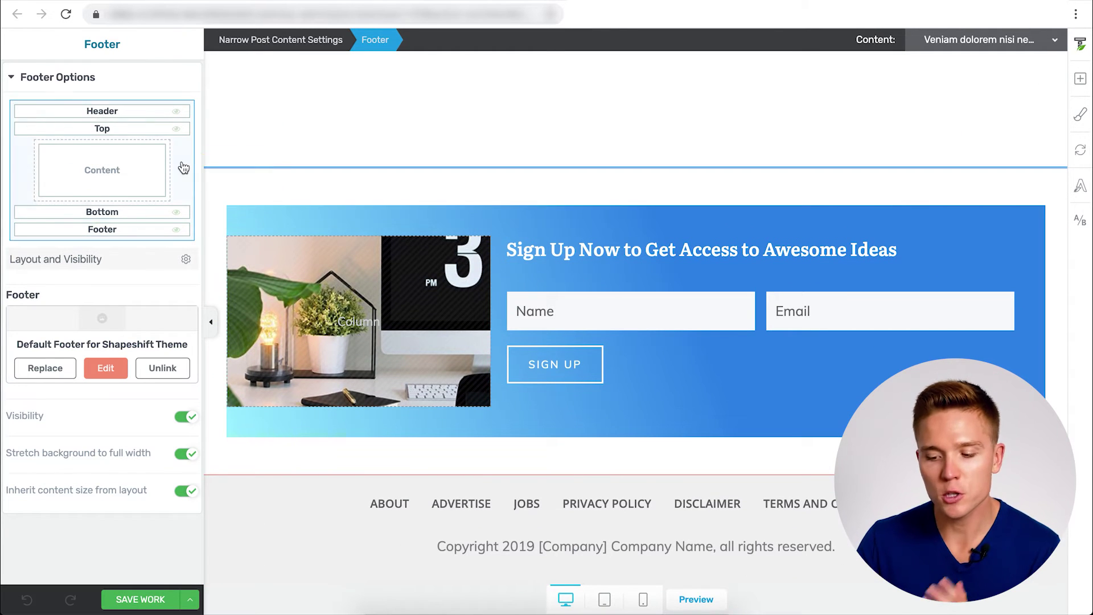
left_click(110, 131)
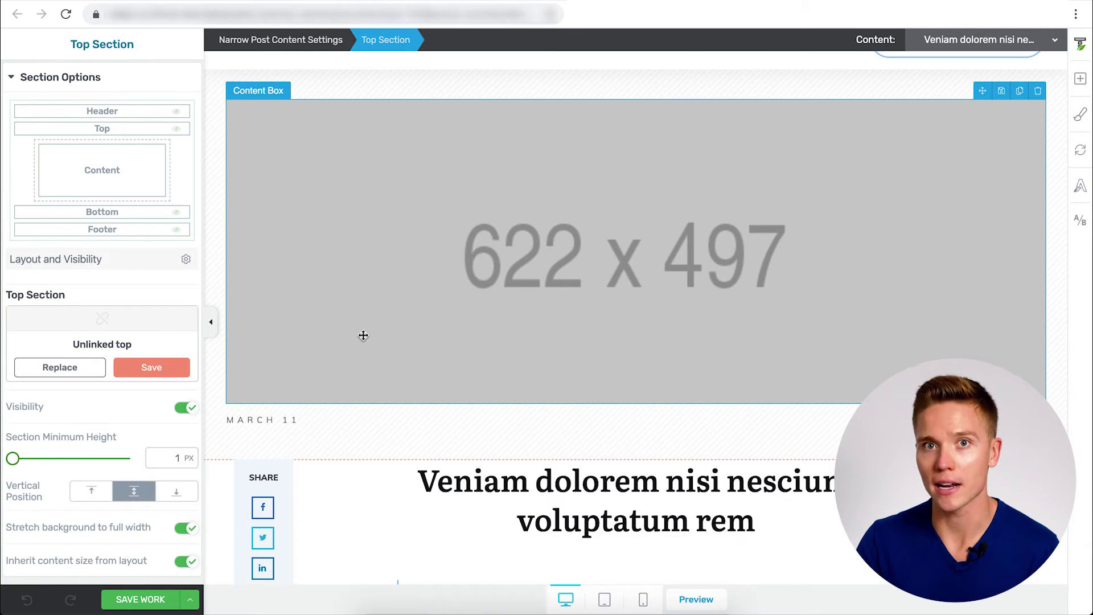
Step: Turn off the Bottom section's visibility to remove the sign-up opt-in banner
left_click(117, 212)
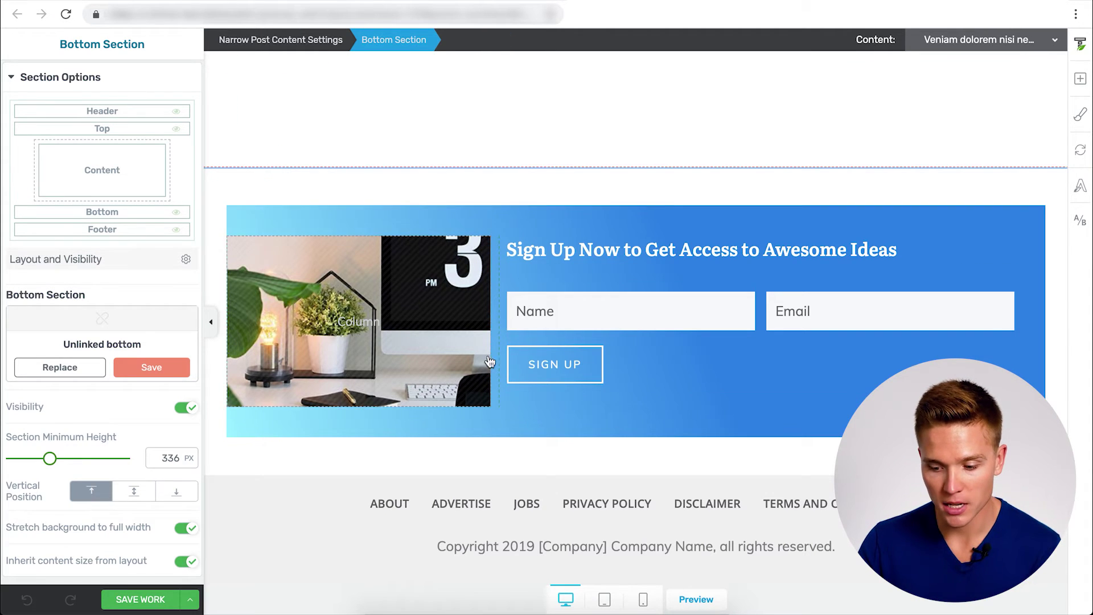
left_click(189, 409)
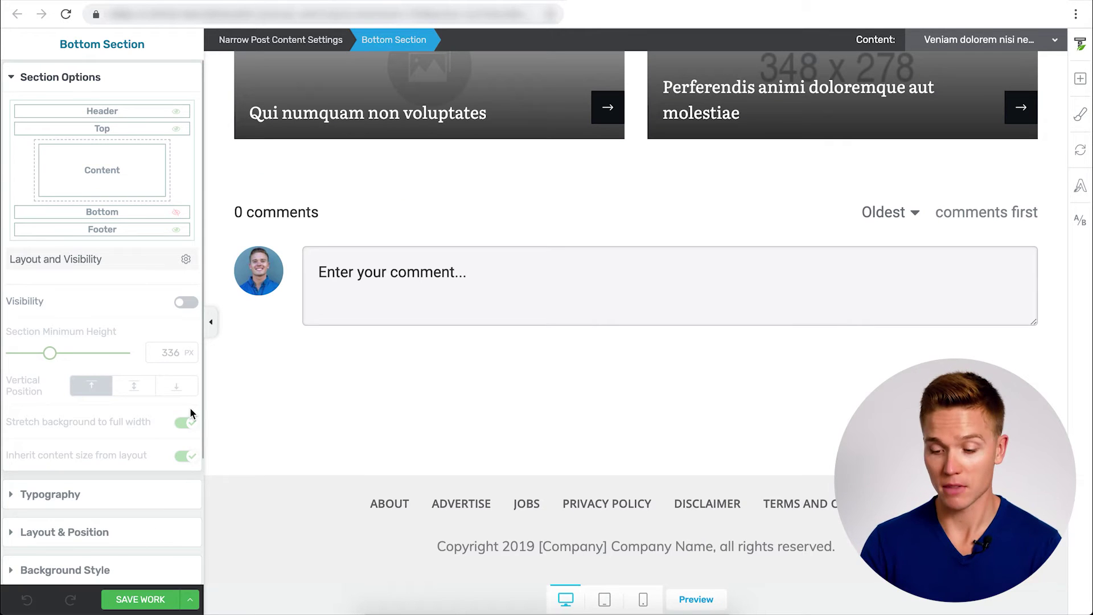
left_click(185, 302)
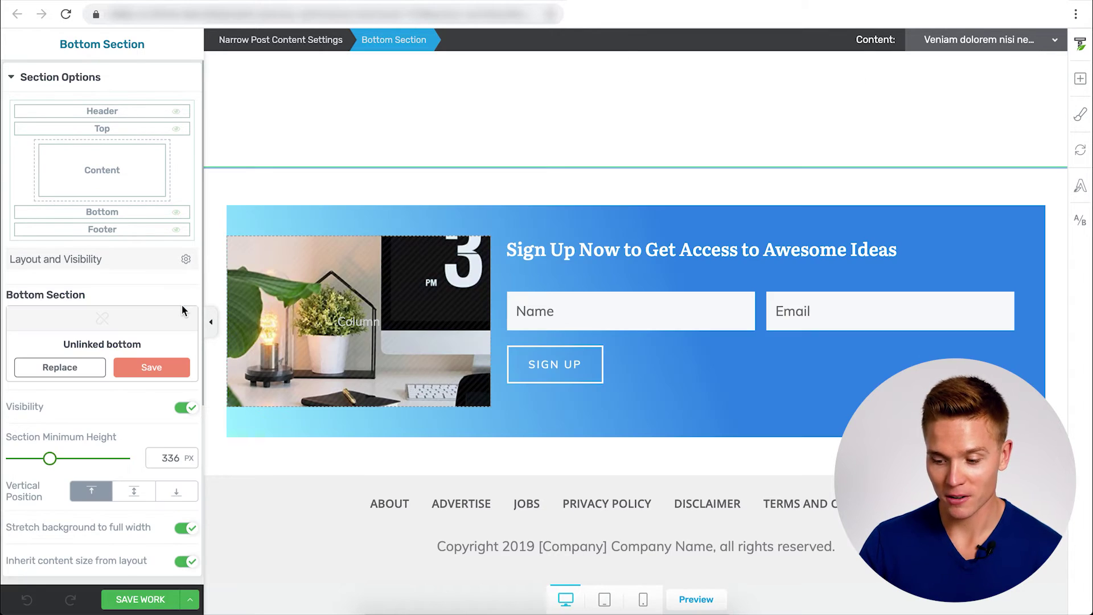
left_click(191, 410)
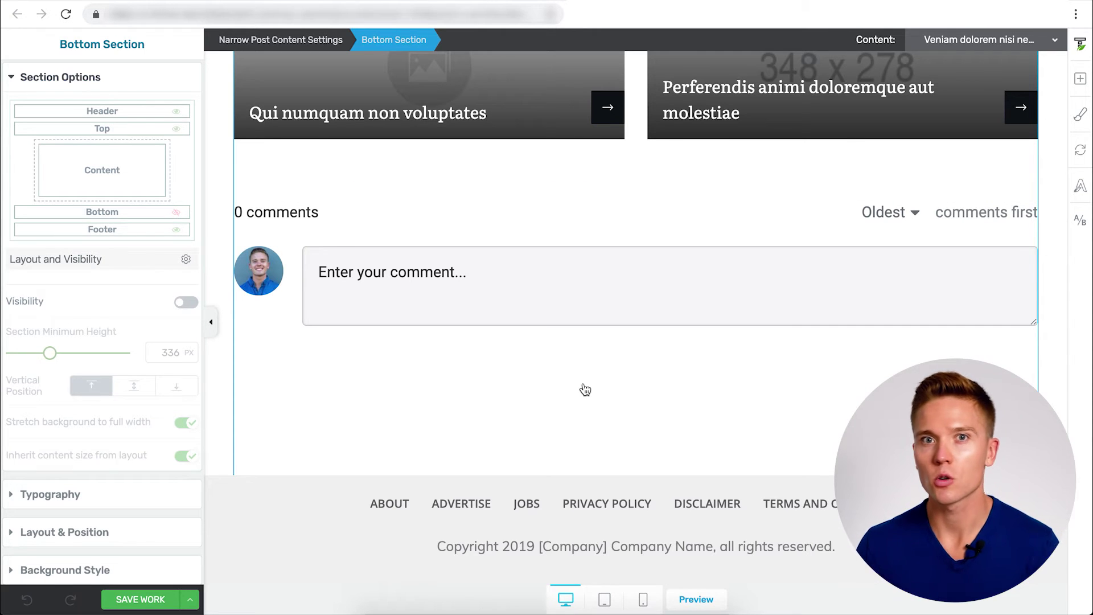
Step: Show the Content section settings, with unlinked content and 0 px minimum height
left_click(140, 182)
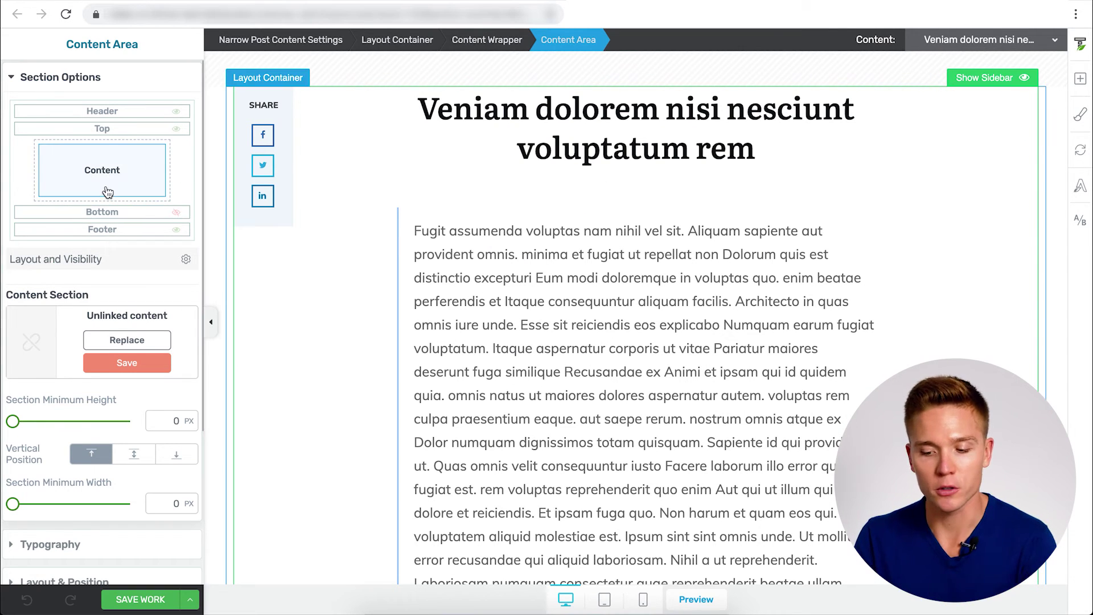
scroll(485, 335, "down", 1)
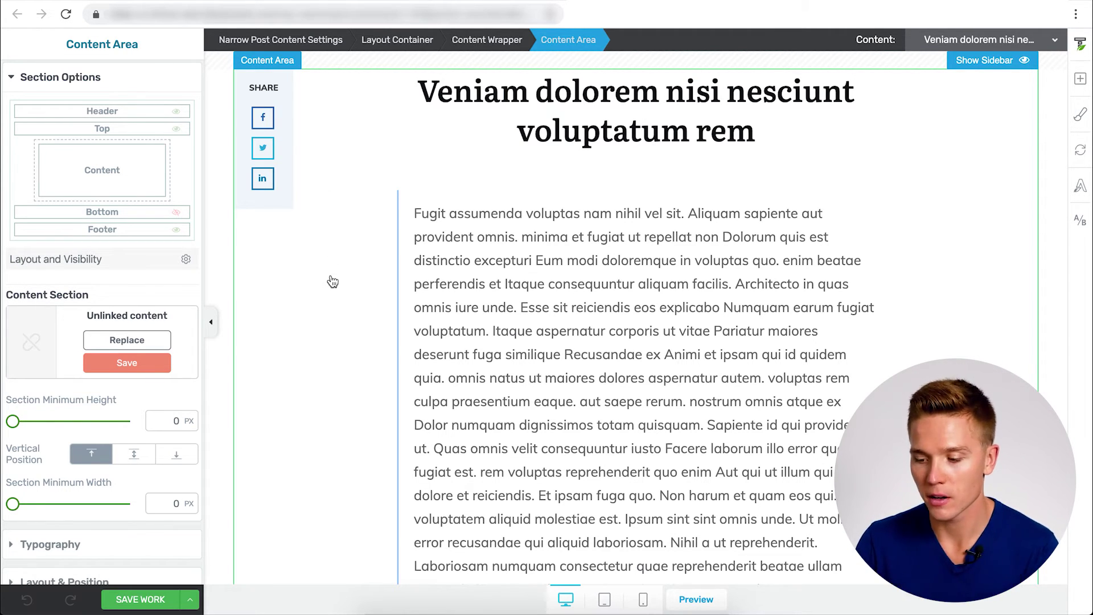
Step: Select the Post Content element and change its maximum width from 630 to 650 px
left_click(433, 239)
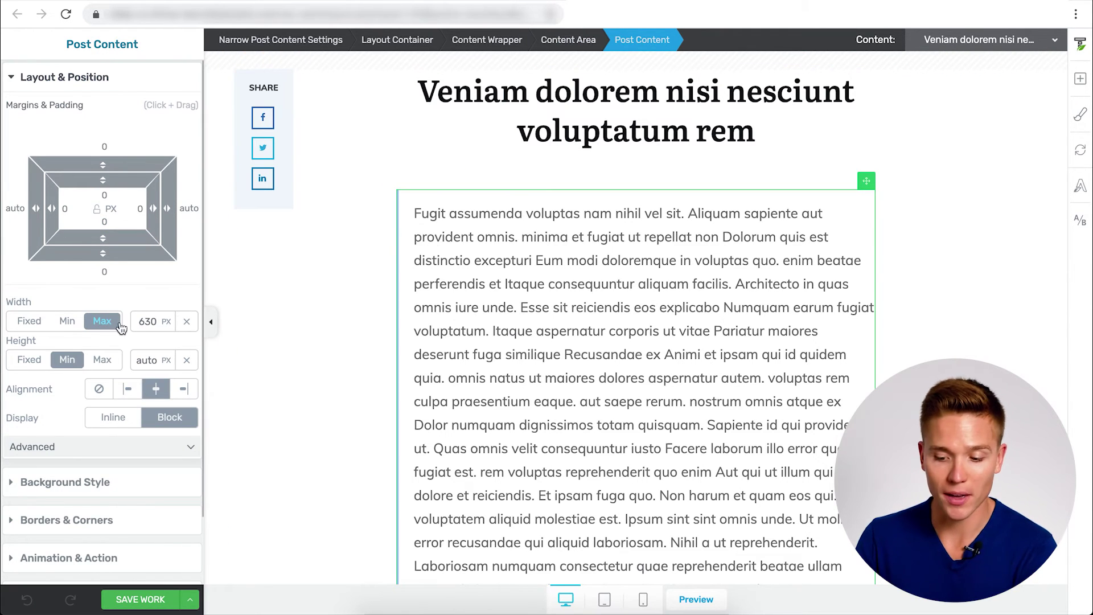
double_click(148, 321)
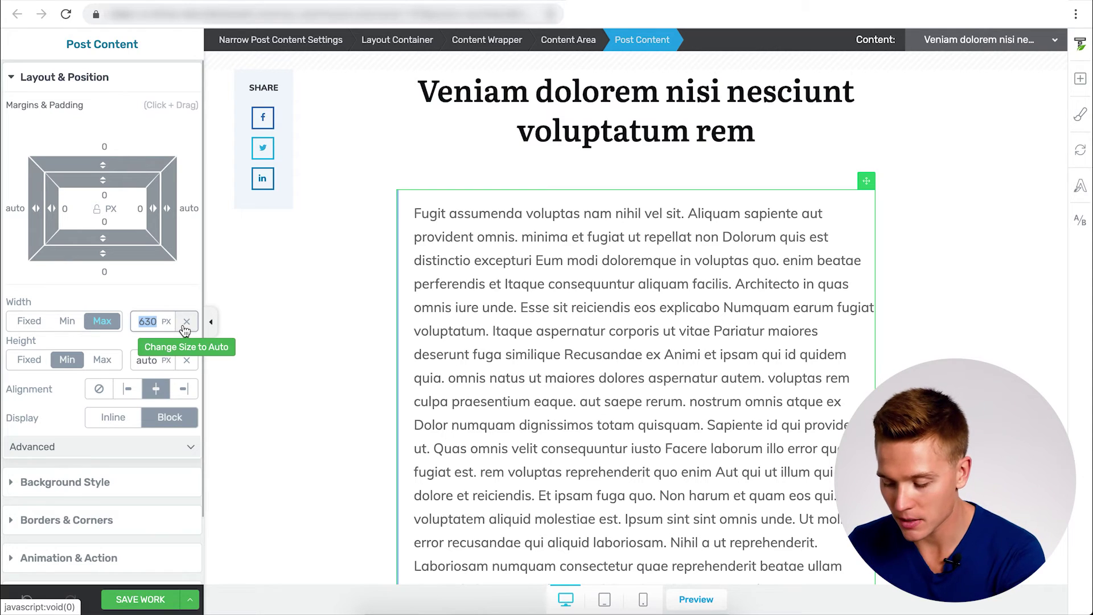
type("800")
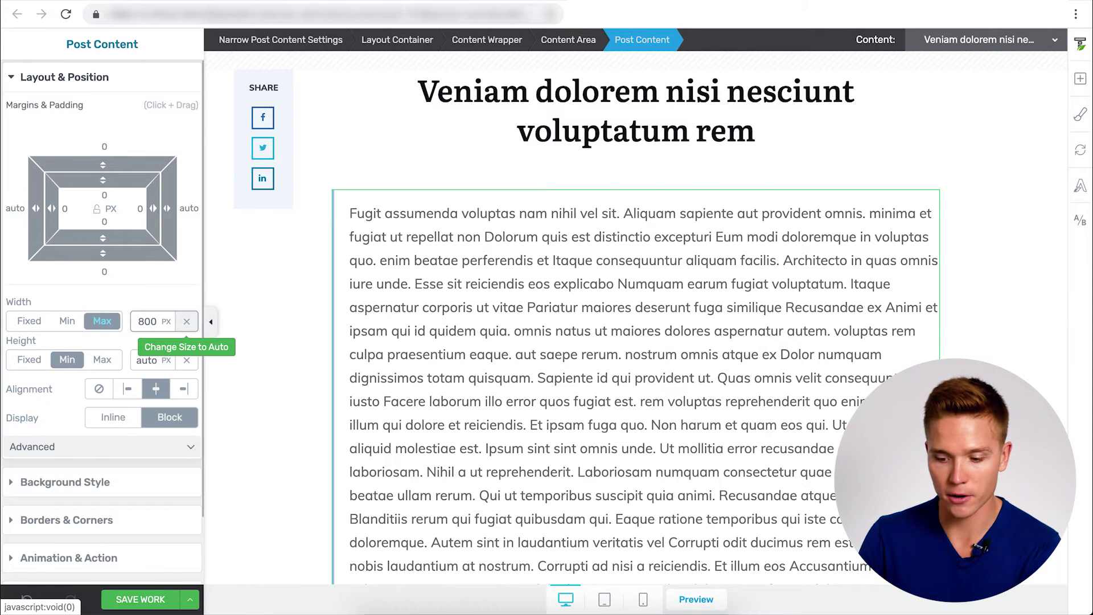
key("BackSpace")
key("BackSpace")
key("BackSpace")
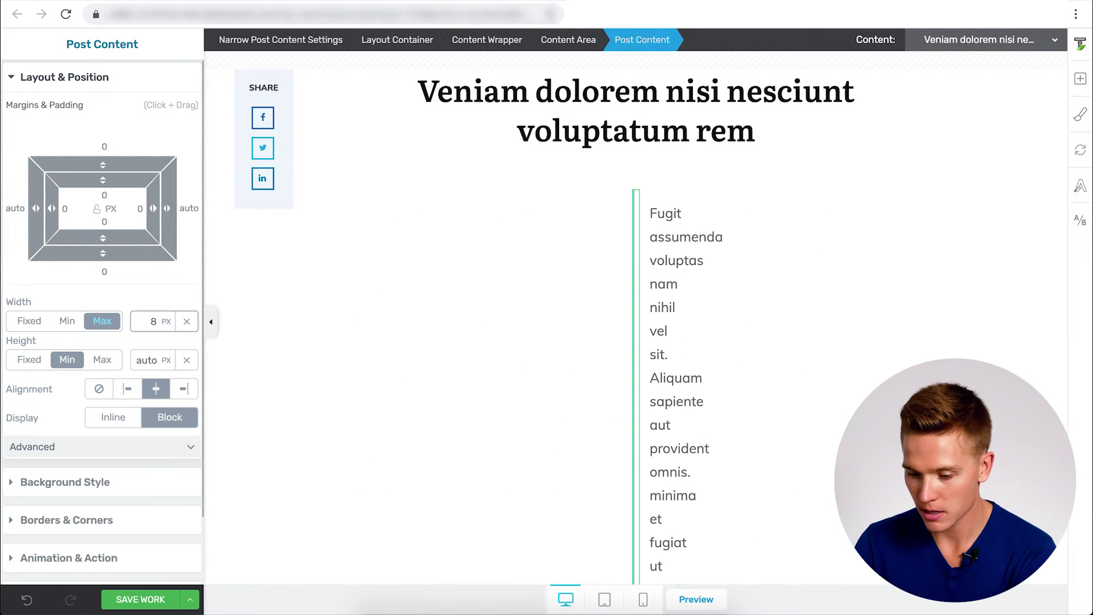
type("900")
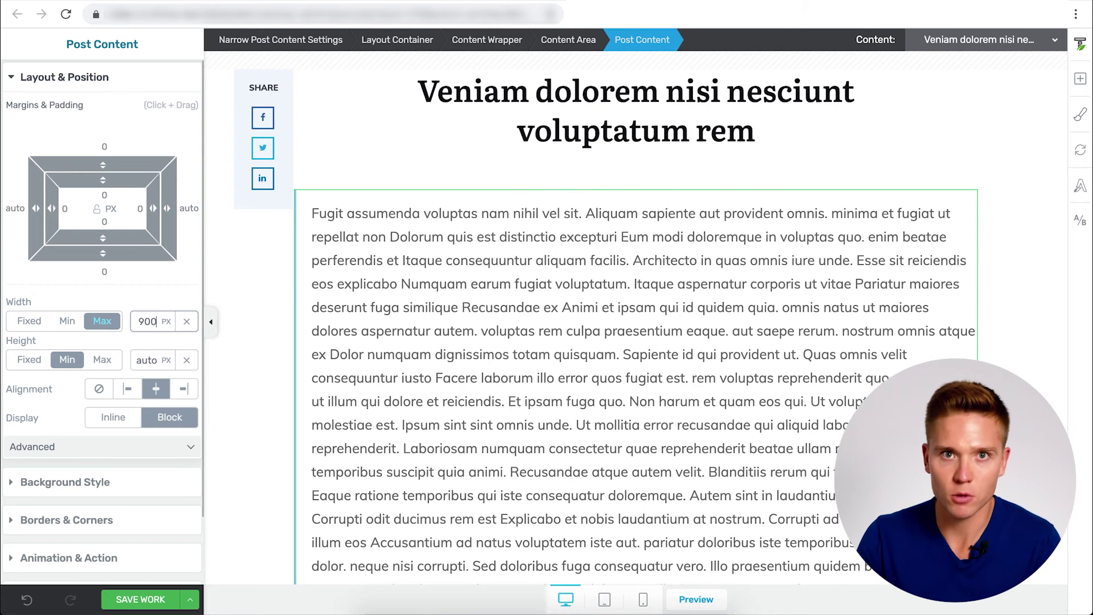
key("BackSpace")
key("BackSpace")
key("BackSpace")
type("650")
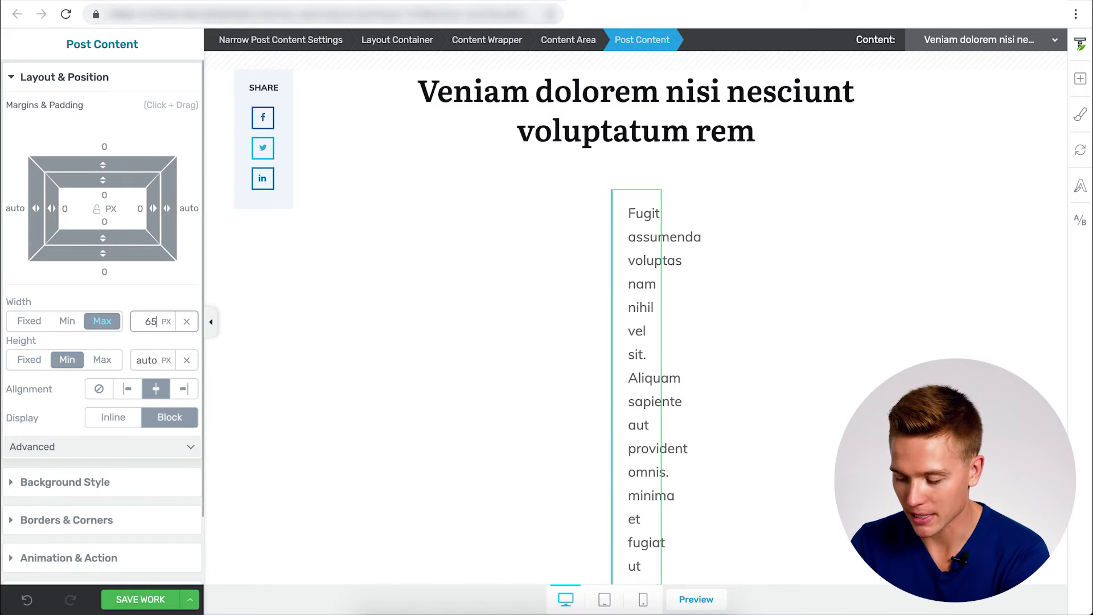
left_click(590, 323)
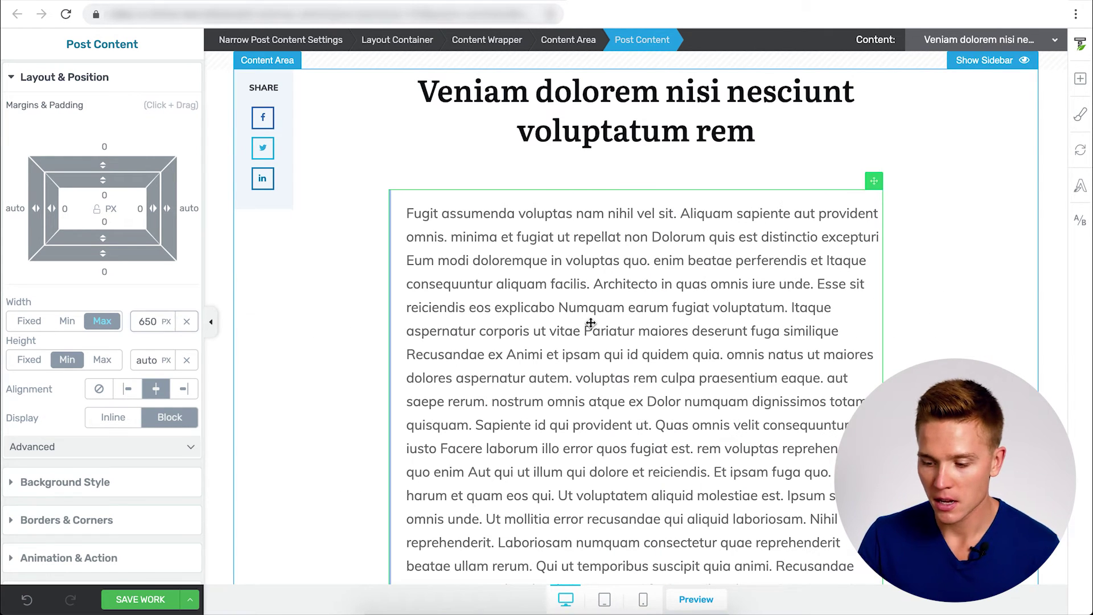
left_click(252, 90)
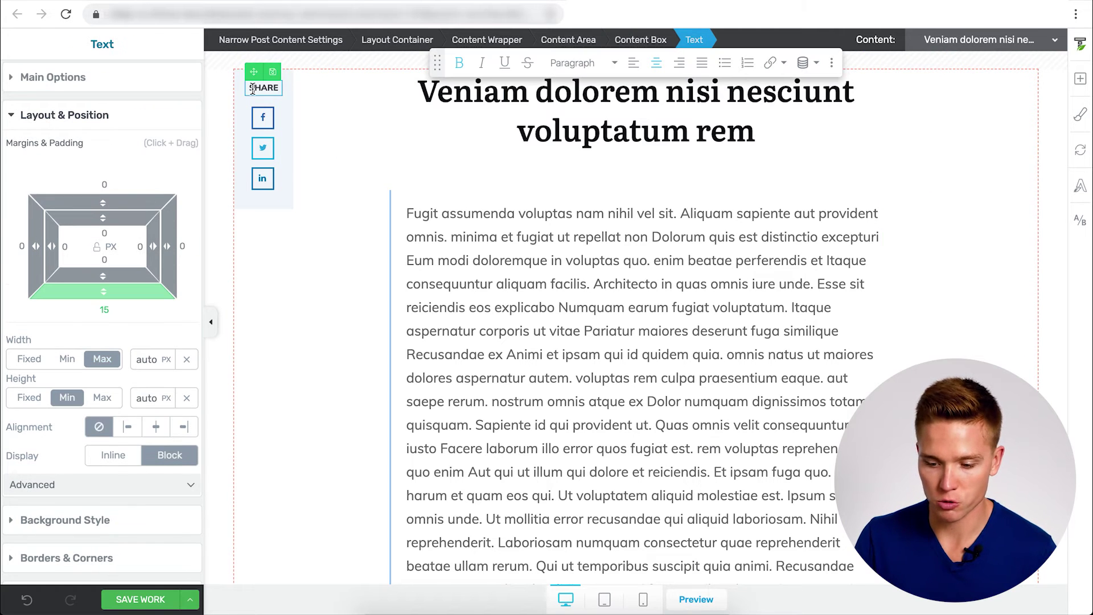
left_click(267, 121)
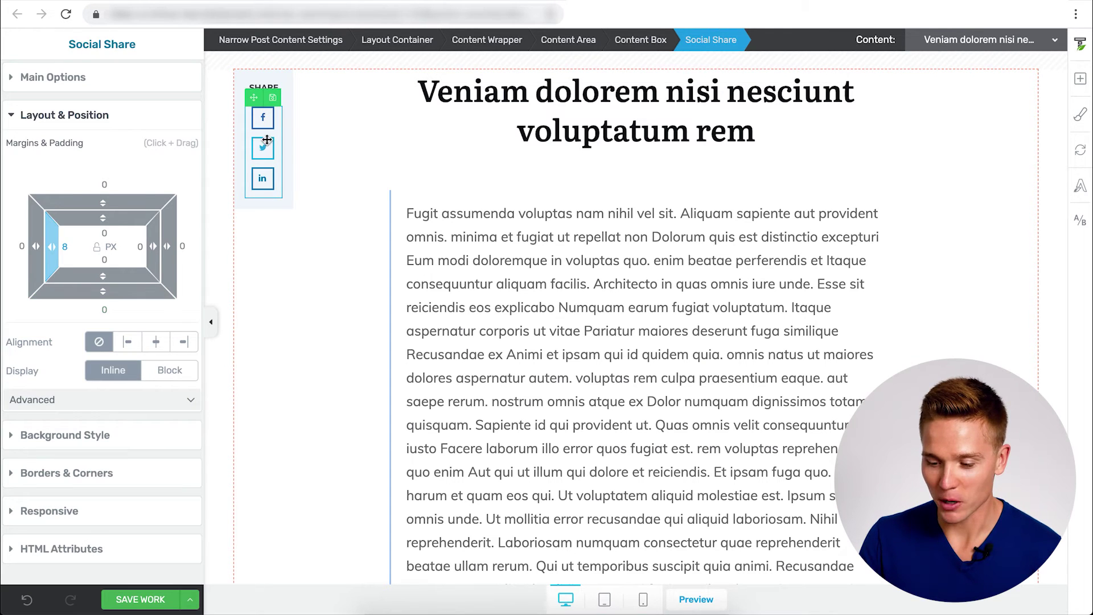
right_click(266, 181)
key("Escape")
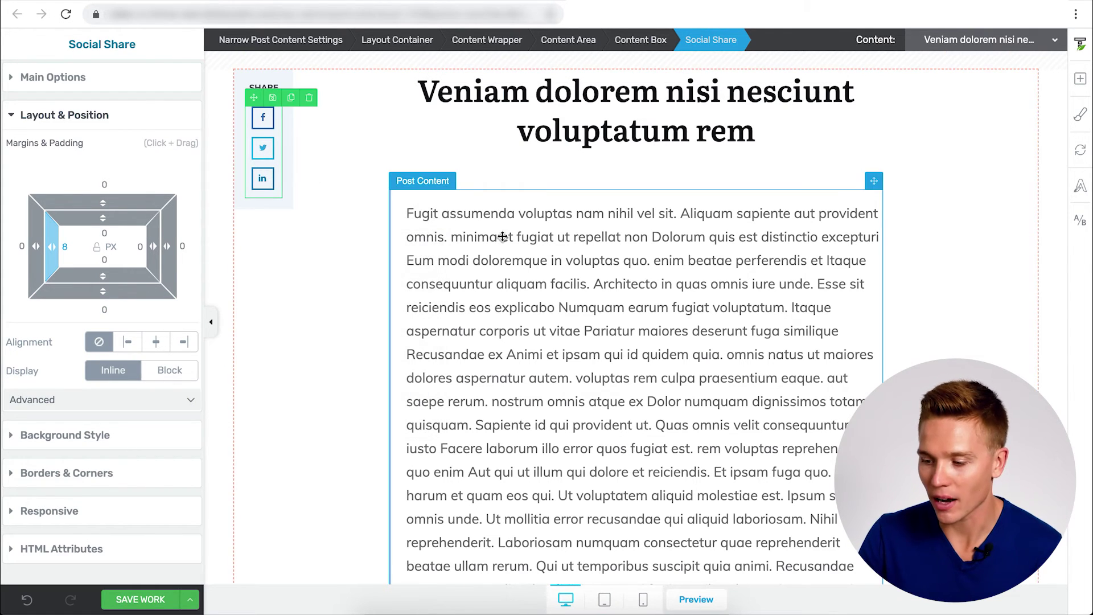
scroll(563, 227, "up", 1)
left_click(582, 163)
double_click(581, 163)
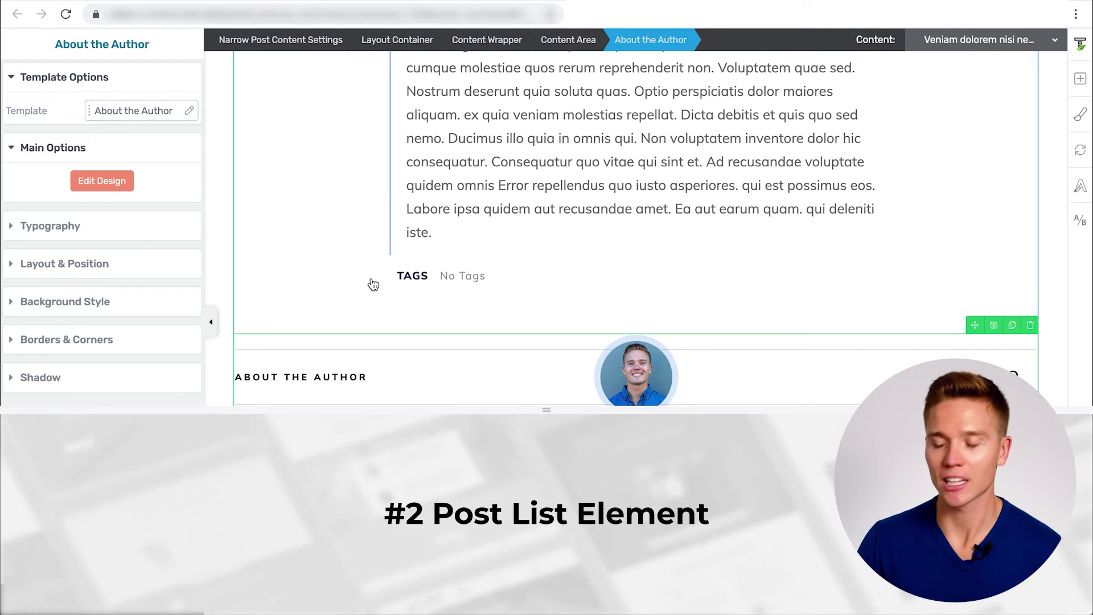
Step: Set the 'You may also like' post list's Columns Number from 2 to 4
scroll(430, 320, "down", 1)
scroll(430, 321, "down", 5)
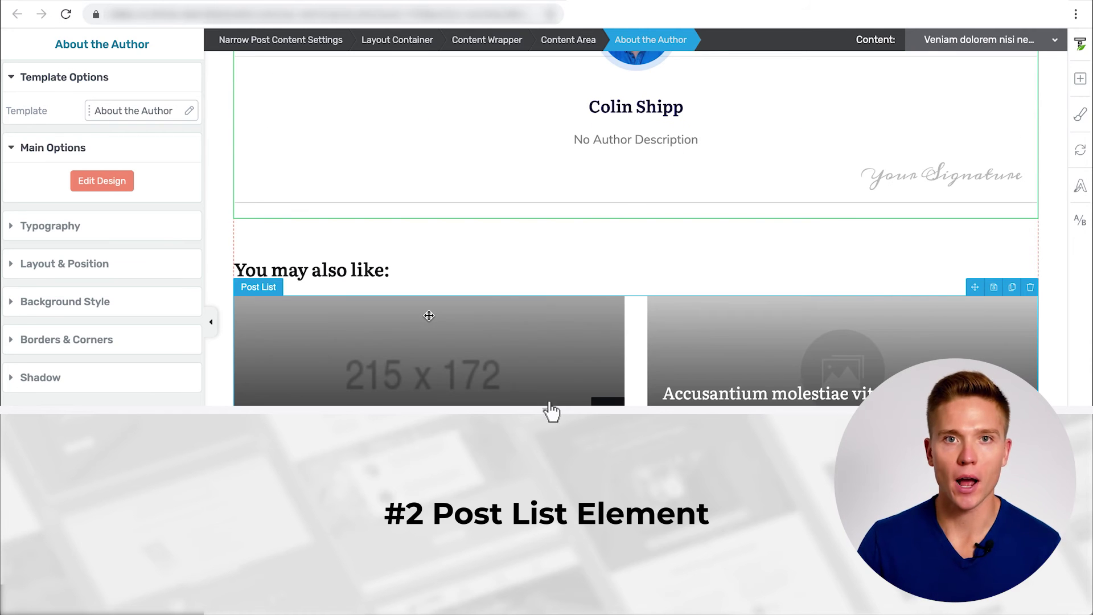
scroll(428, 315, "down", 3)
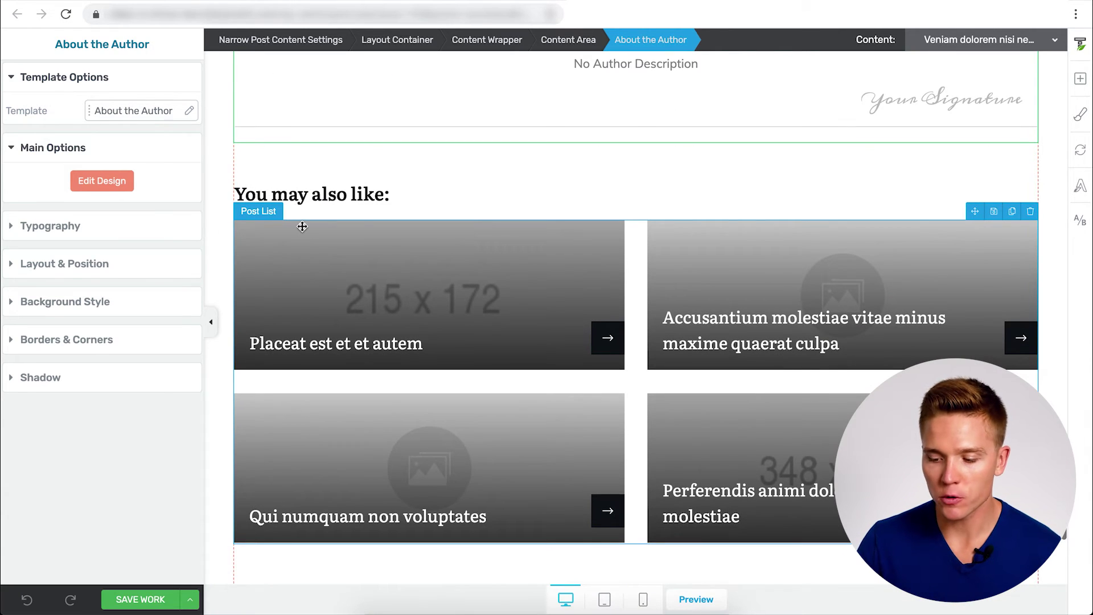
left_click(254, 222)
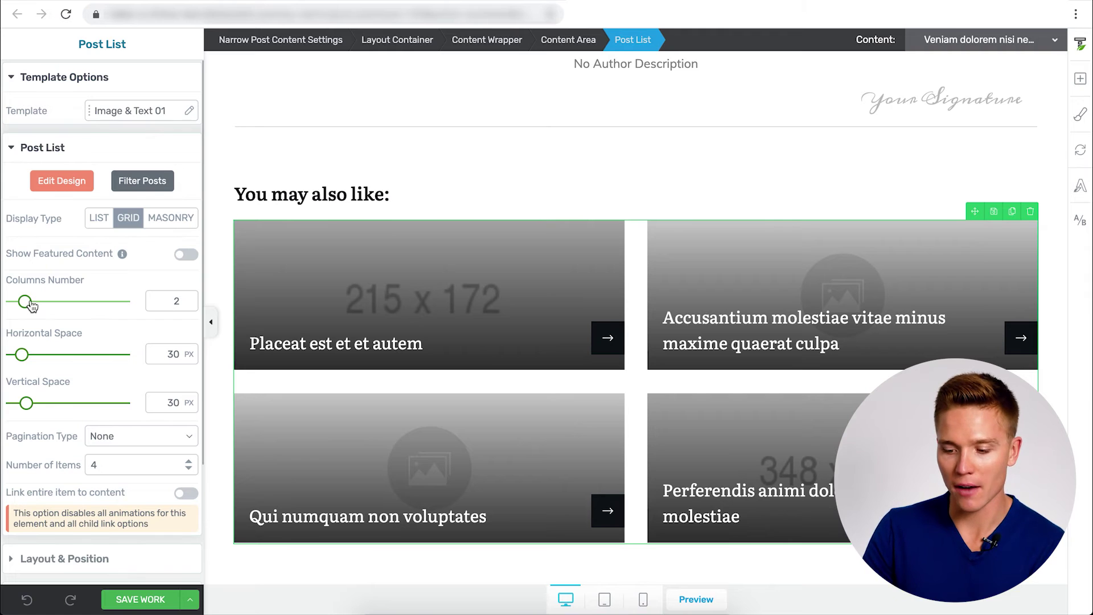
left_click_drag(32, 306, 50, 302)
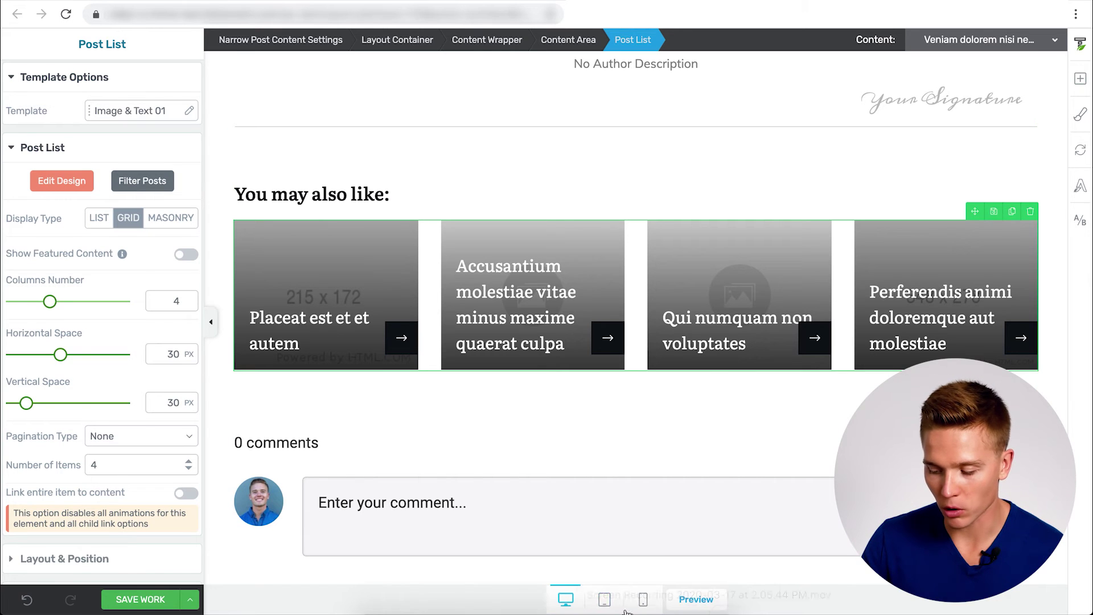
left_click(604, 598)
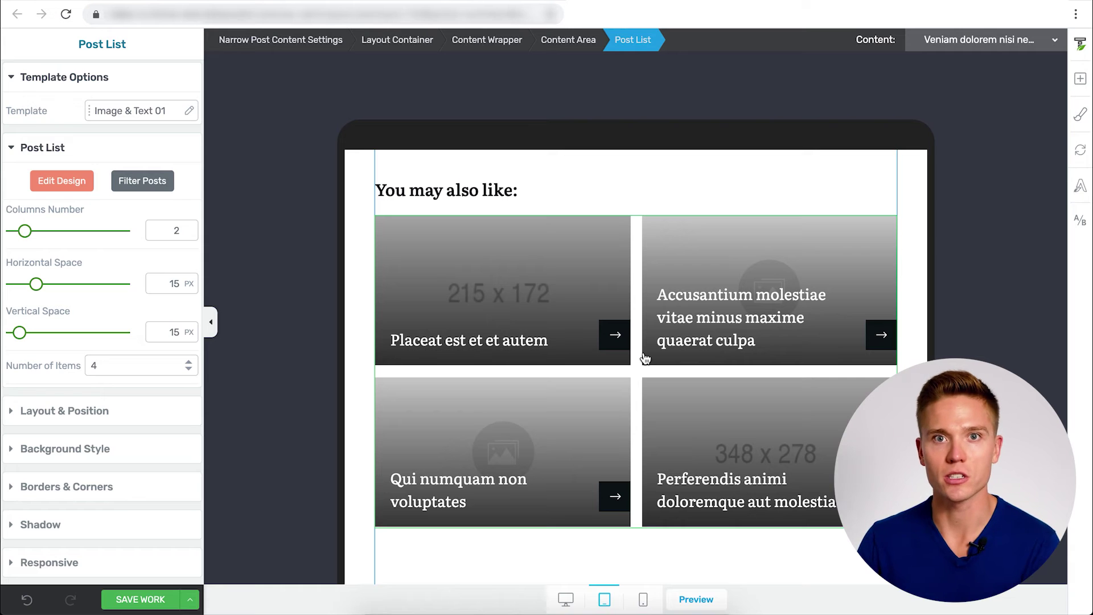
left_click(642, 599)
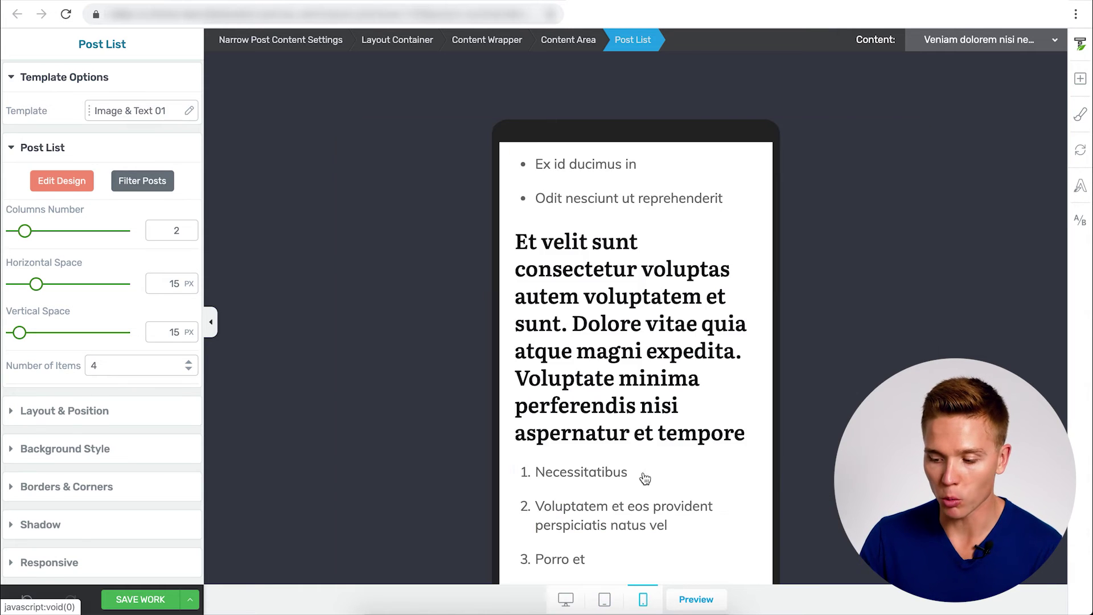
scroll(645, 422, "down", 20)
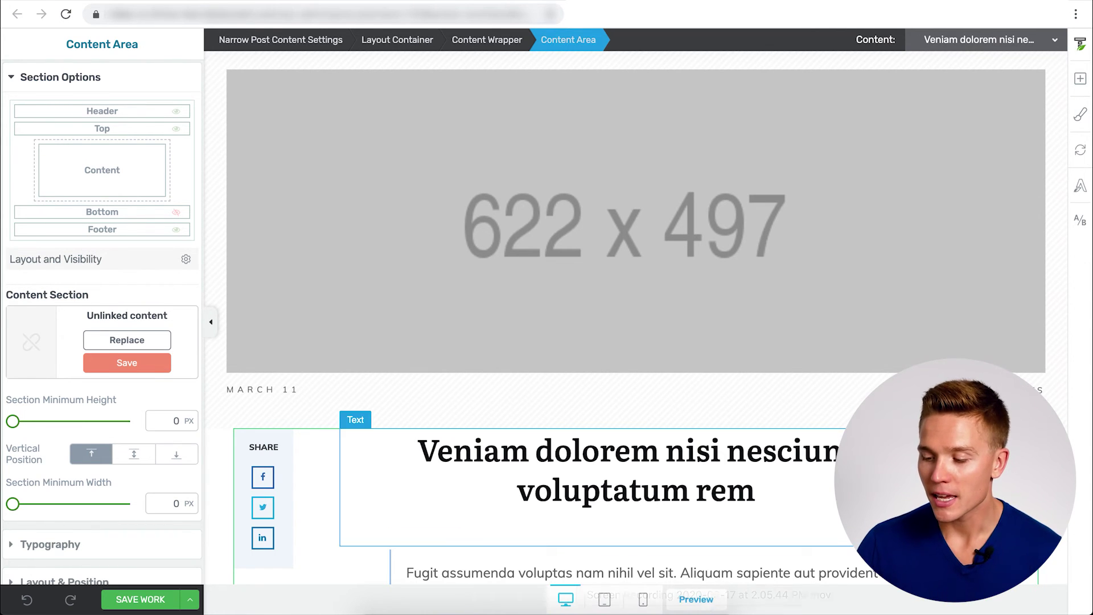
Step: Delete the featured image Content Box above the post title
scroll(671, 327, "down", 1)
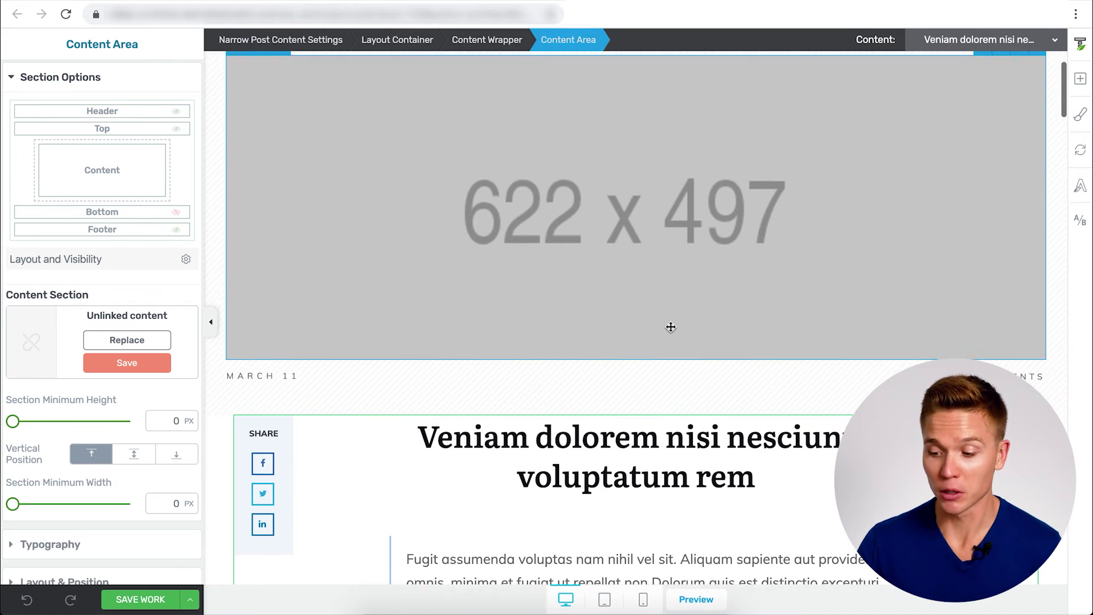
left_click(695, 227)
scroll(695, 226, "up", 2)
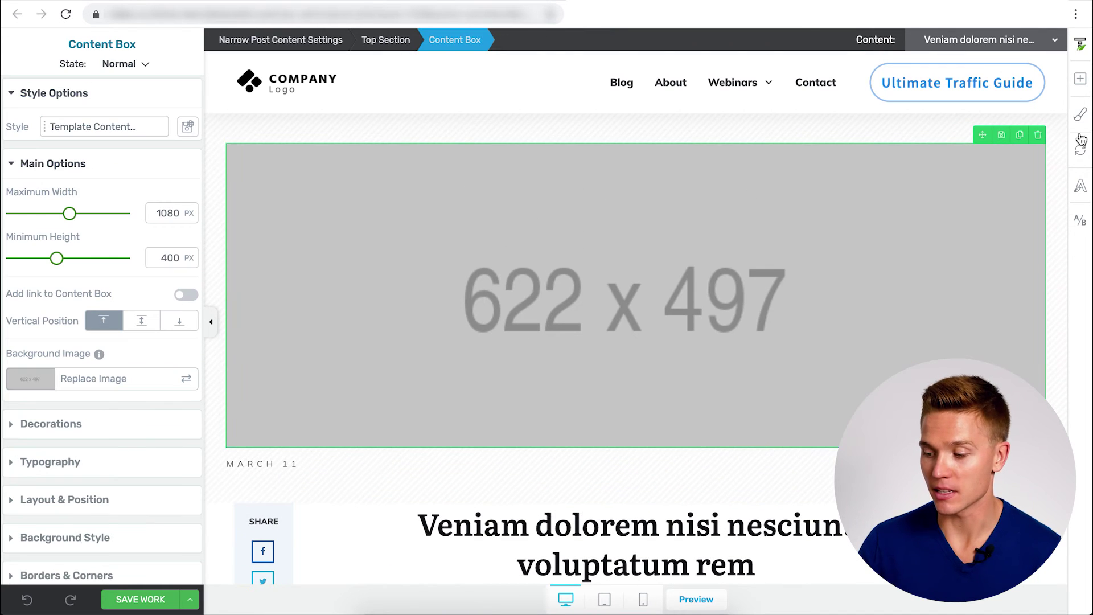
left_click(1038, 135)
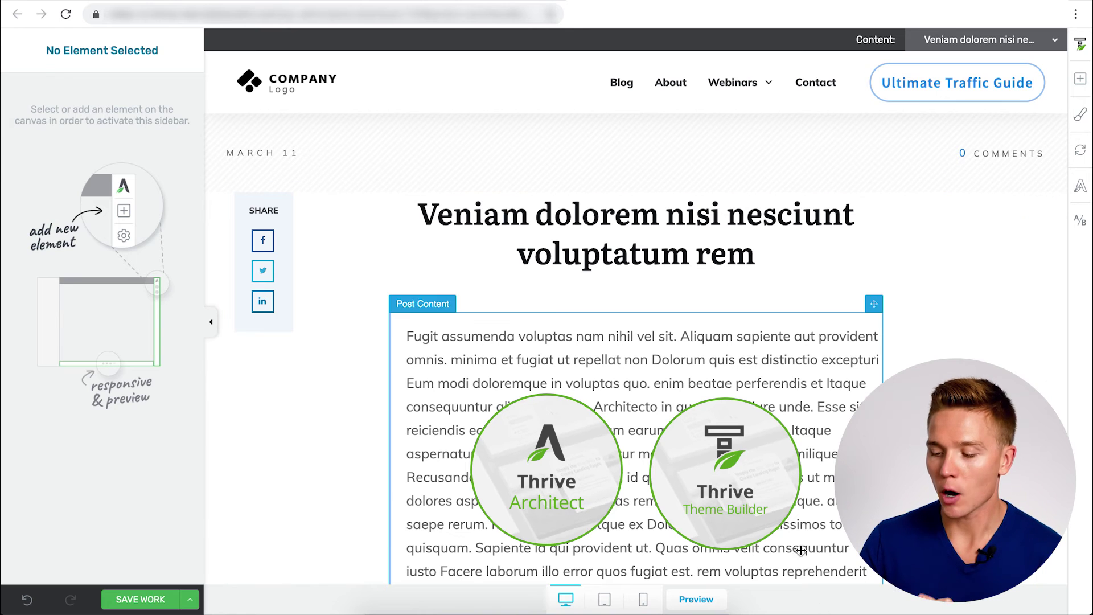
left_click(757, 480)
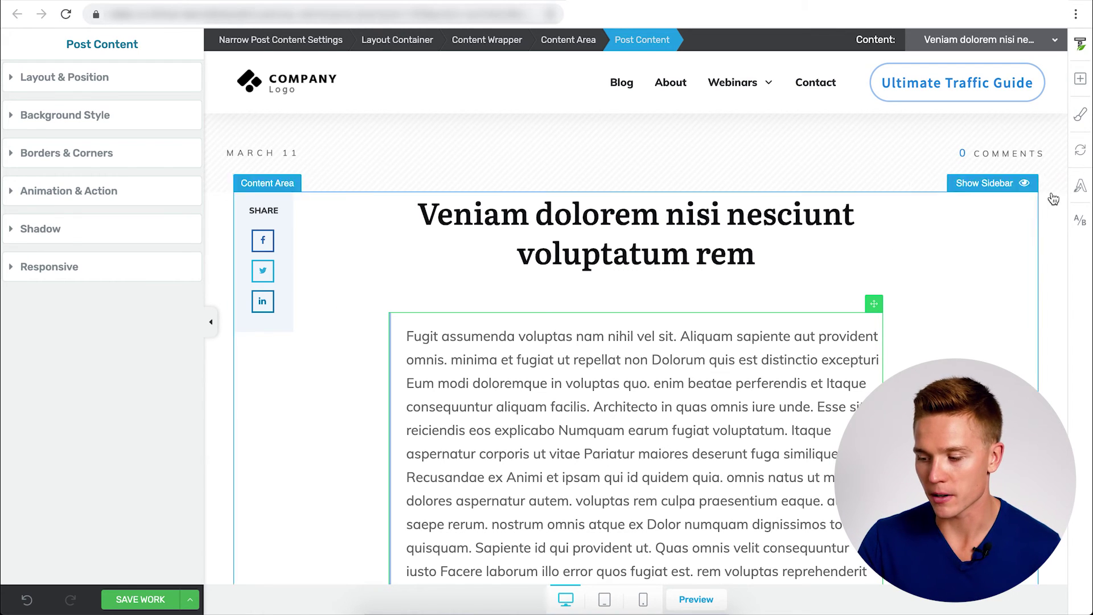
mouse_move(1079, 191)
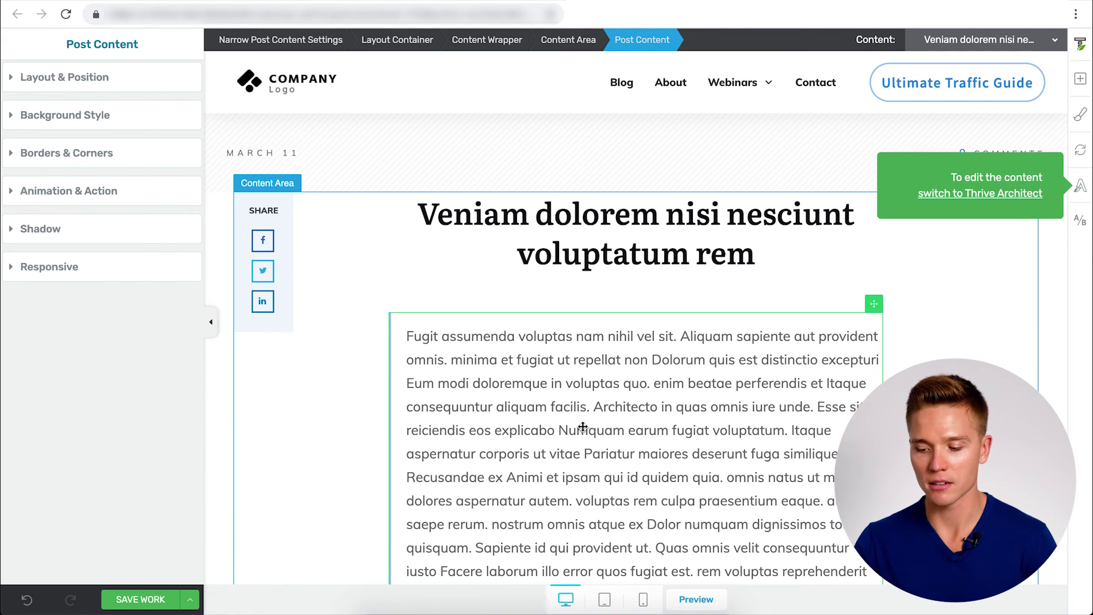
left_click(550, 400)
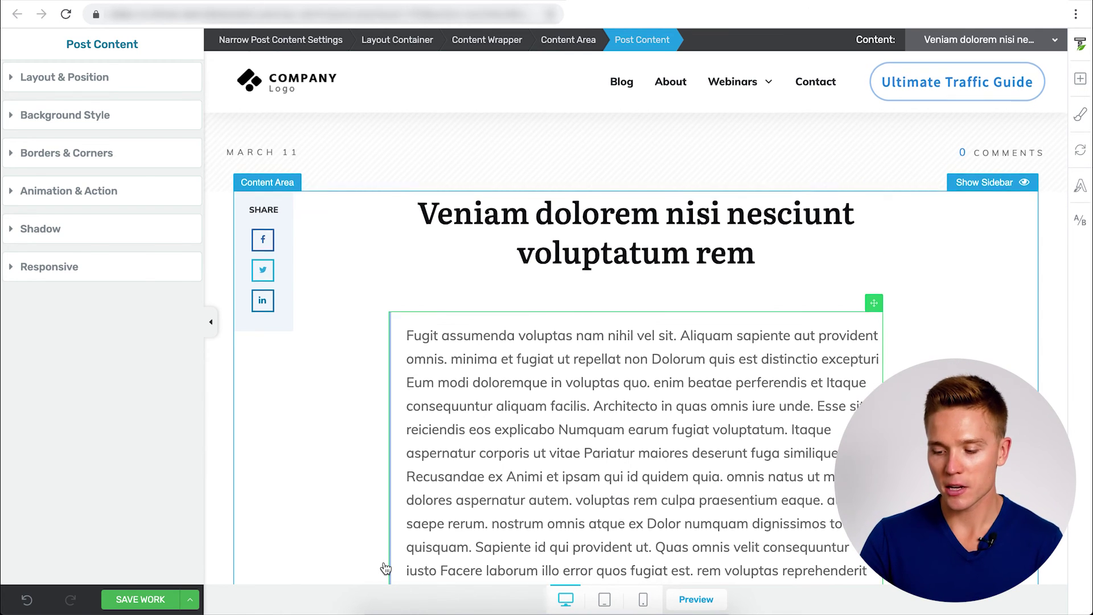
Step: Scroll down to the 'You may also like' section and select its four-column Post List element
scroll(384, 568, "down", 5)
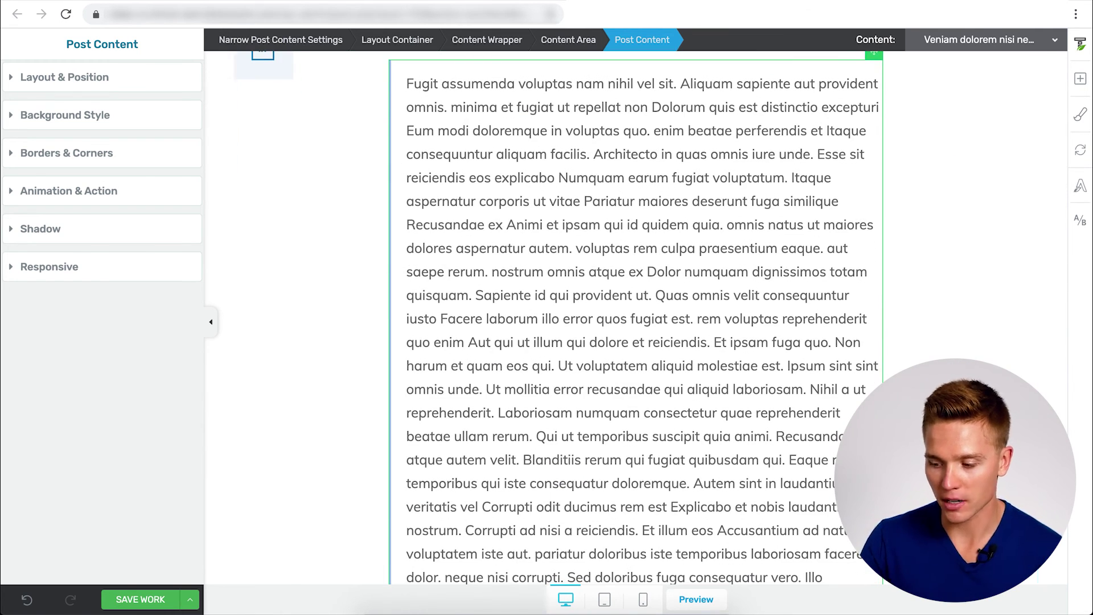
scroll(605, 456, "down", 12)
scroll(607, 455, "down", 8)
scroll(607, 454, "up", 20)
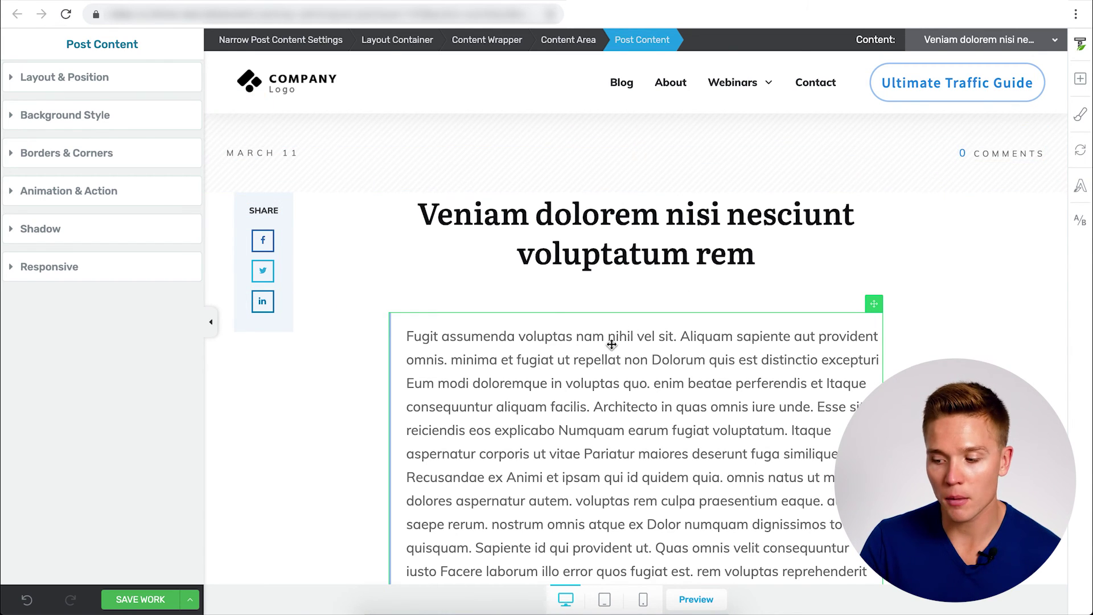
scroll(612, 344, "down", 15)
scroll(611, 345, "down", 8)
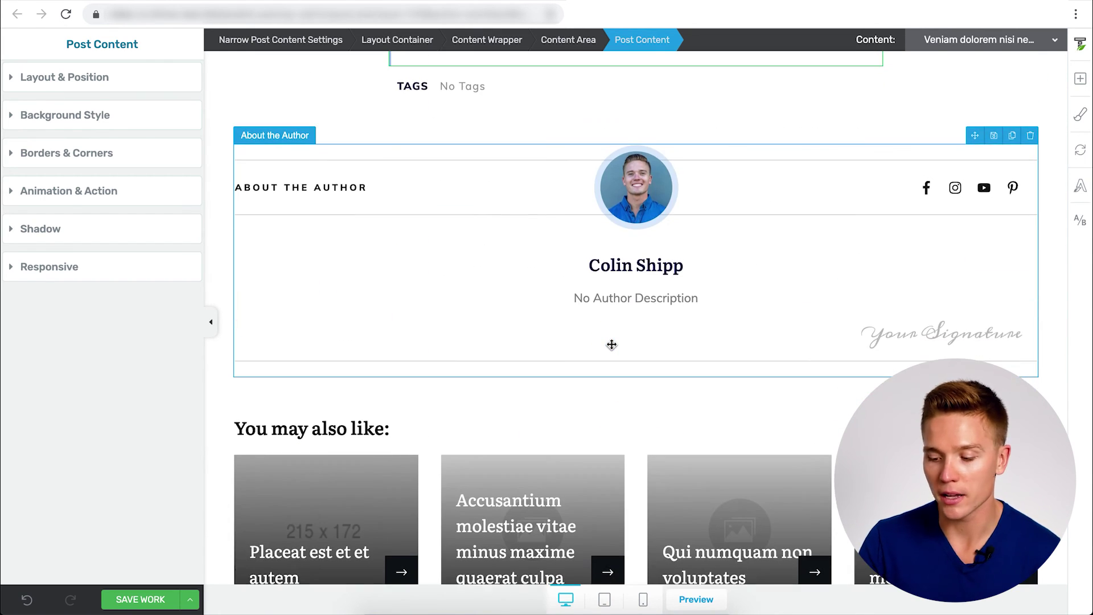
scroll(612, 343, "down", 2)
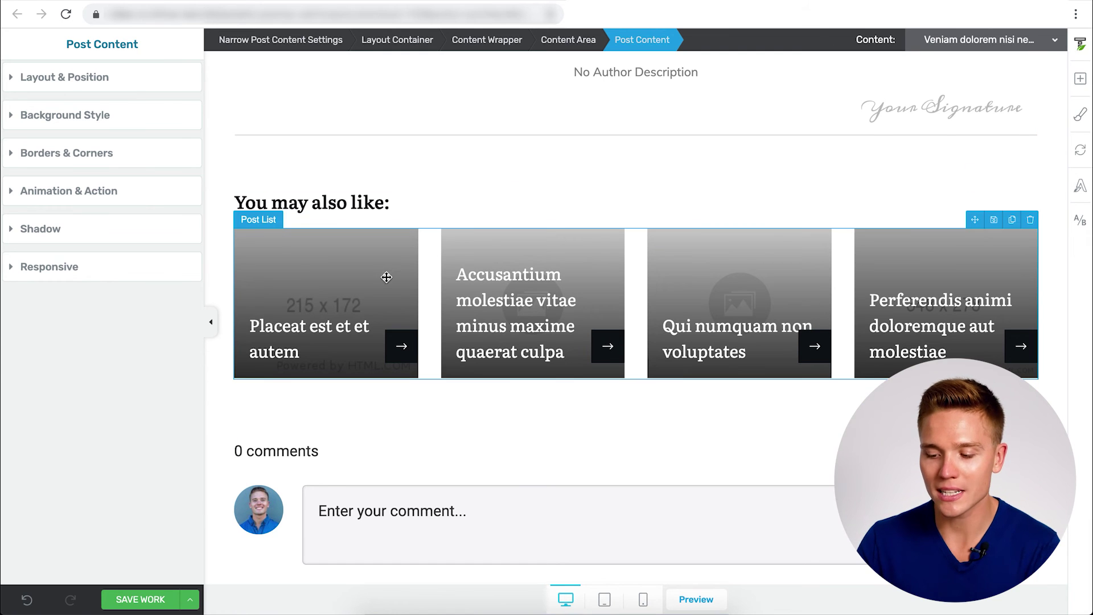
left_click(329, 262)
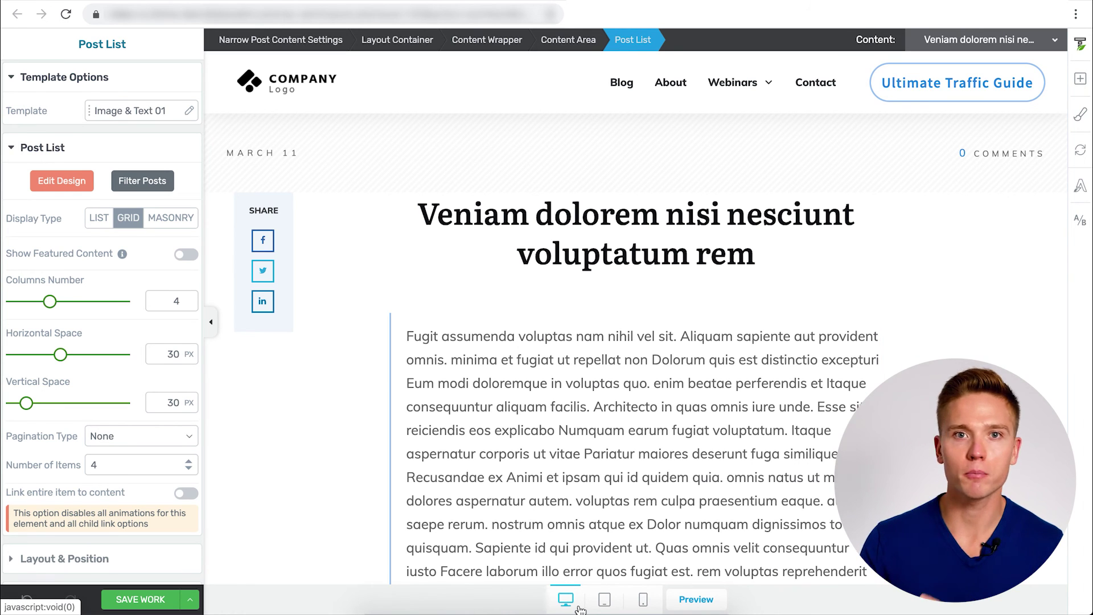
Step: Preview the template at tablet, then phone size, checking the single-column post list
mouse_move(599, 588)
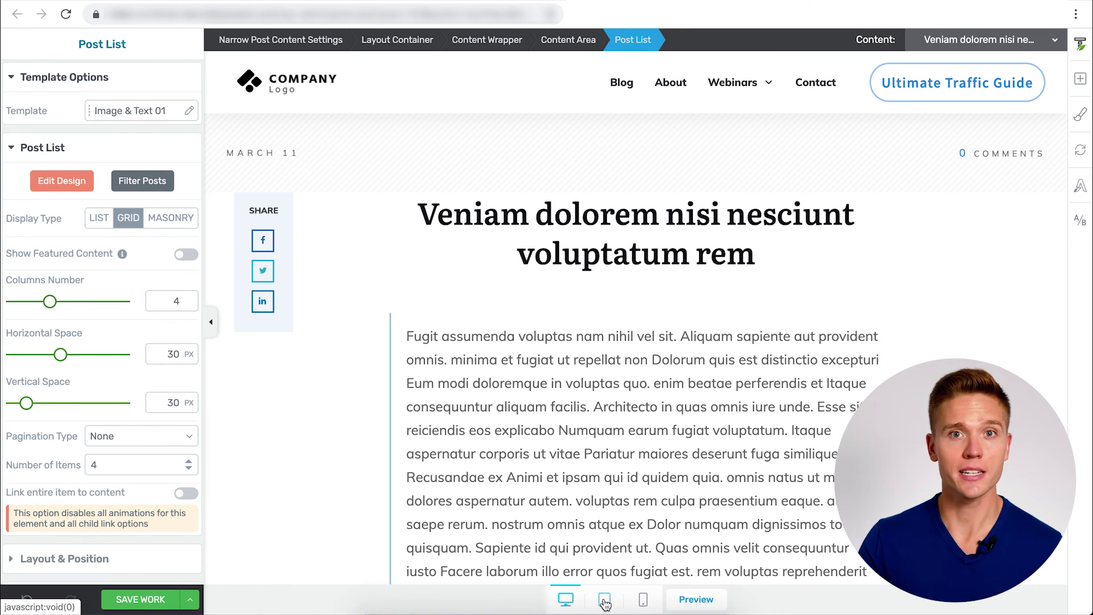
left_click(605, 600)
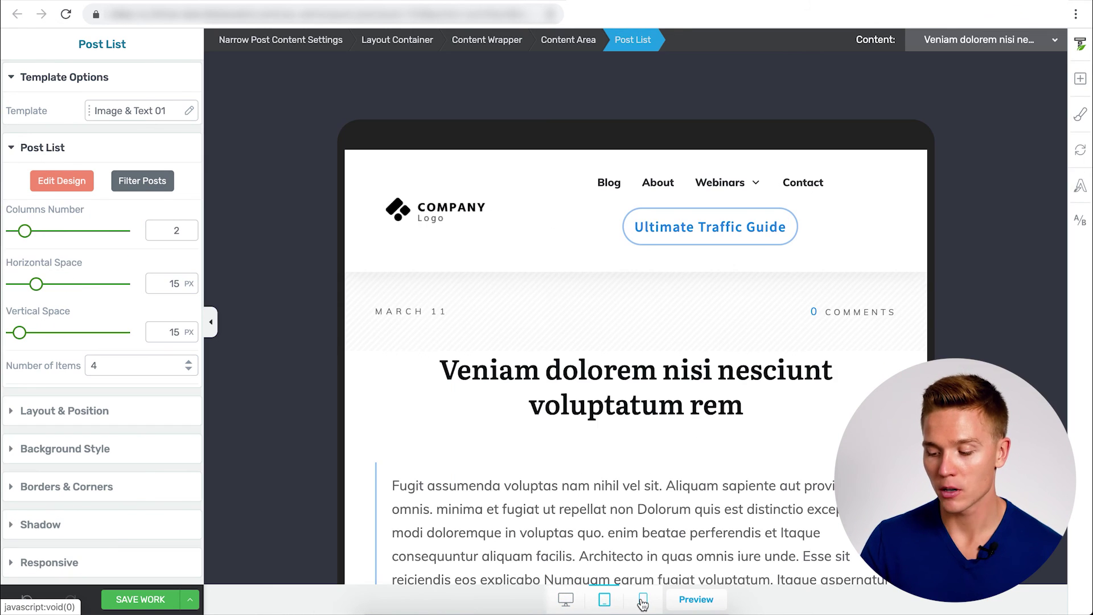
left_click(643, 599)
scroll(672, 415, "down", 6)
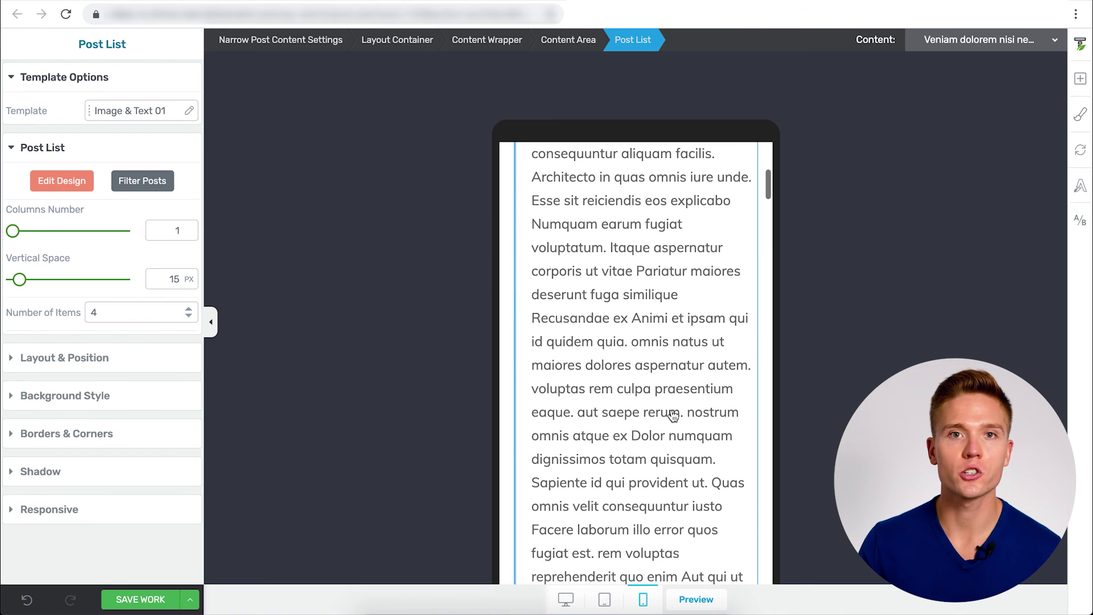